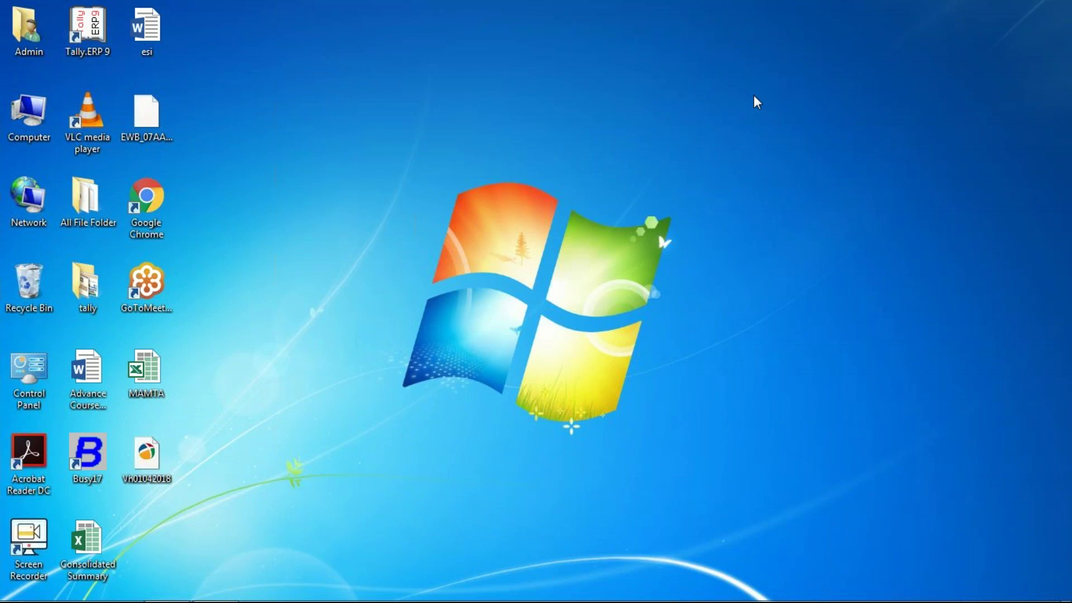
# Start Busy17 in demo mode and open the list of companies for data backup.
pyautogui.doubleClick(87, 461)
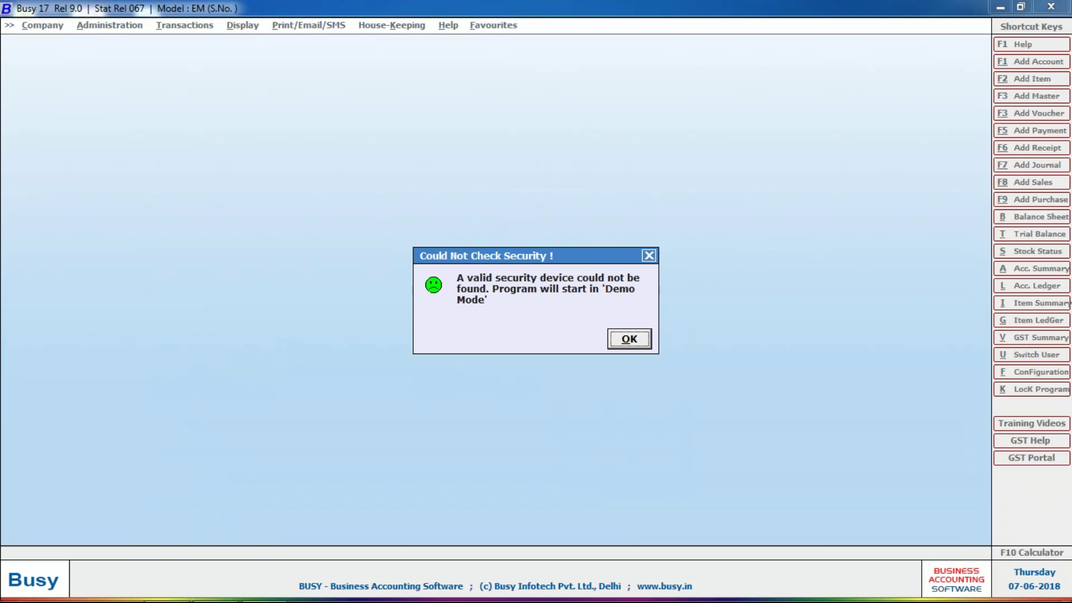
pyautogui.press('Return')
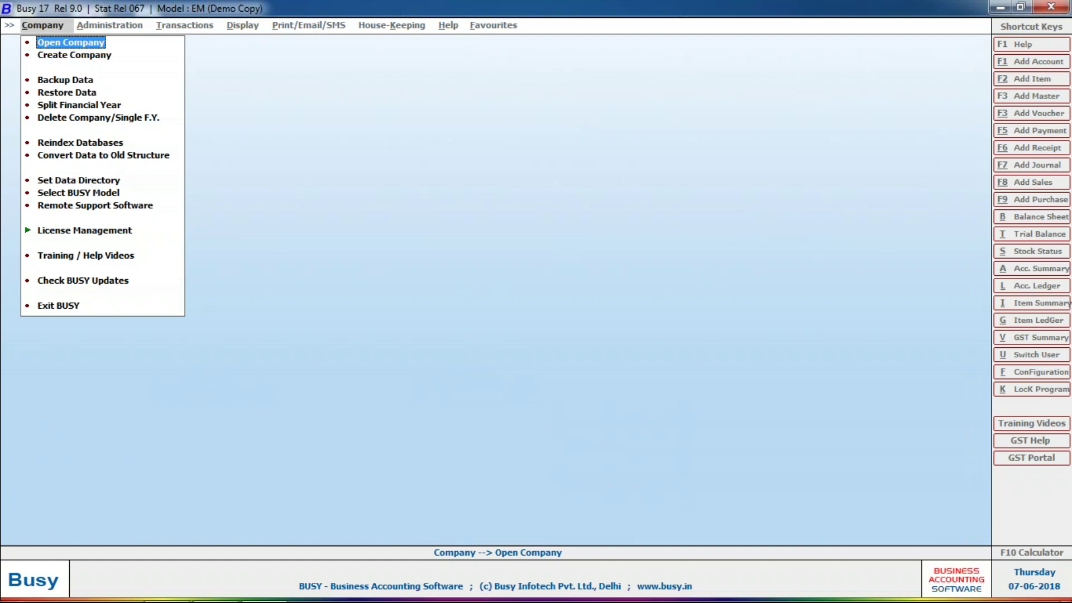
pyautogui.press('Down')
pyautogui.press('Down')
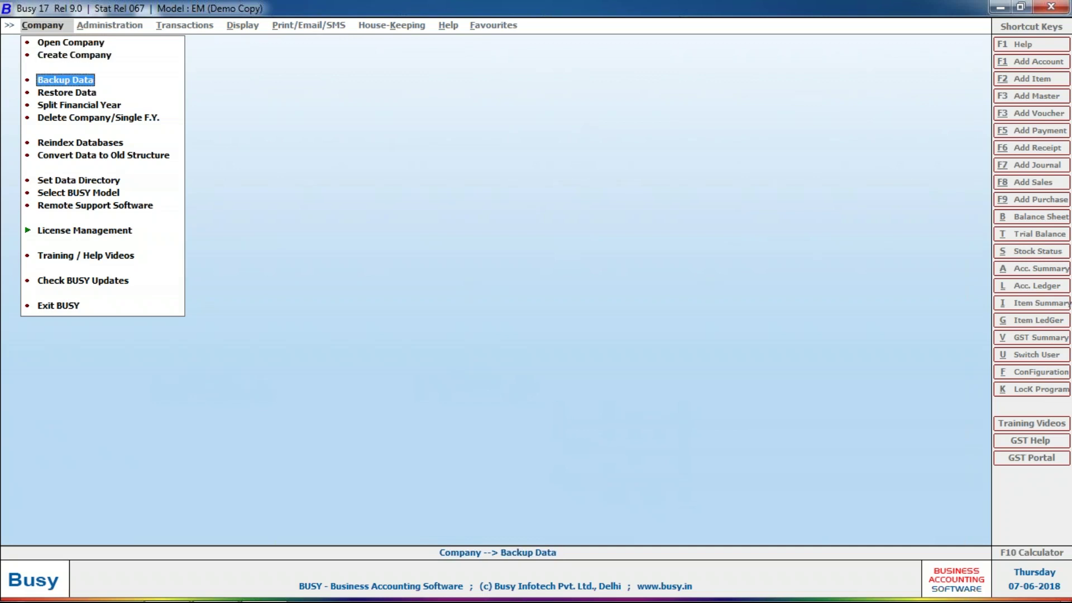
pyautogui.press('Return')
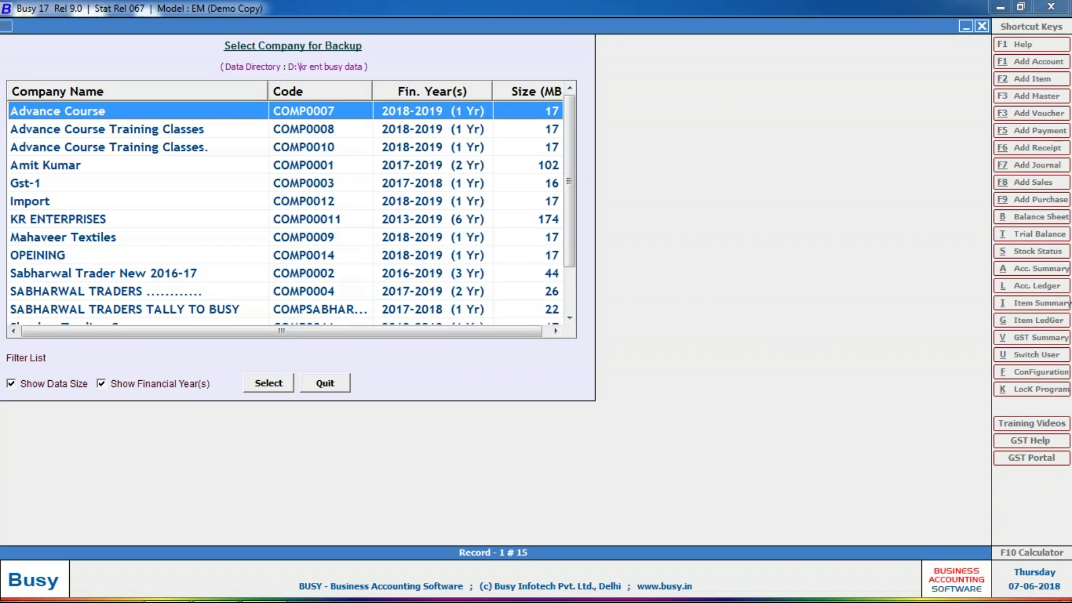
# Choose the company Advance Course Training Classes. (COMP0010) for backup and log in with user name A.
pyautogui.press('Down')
pyautogui.press('Down')
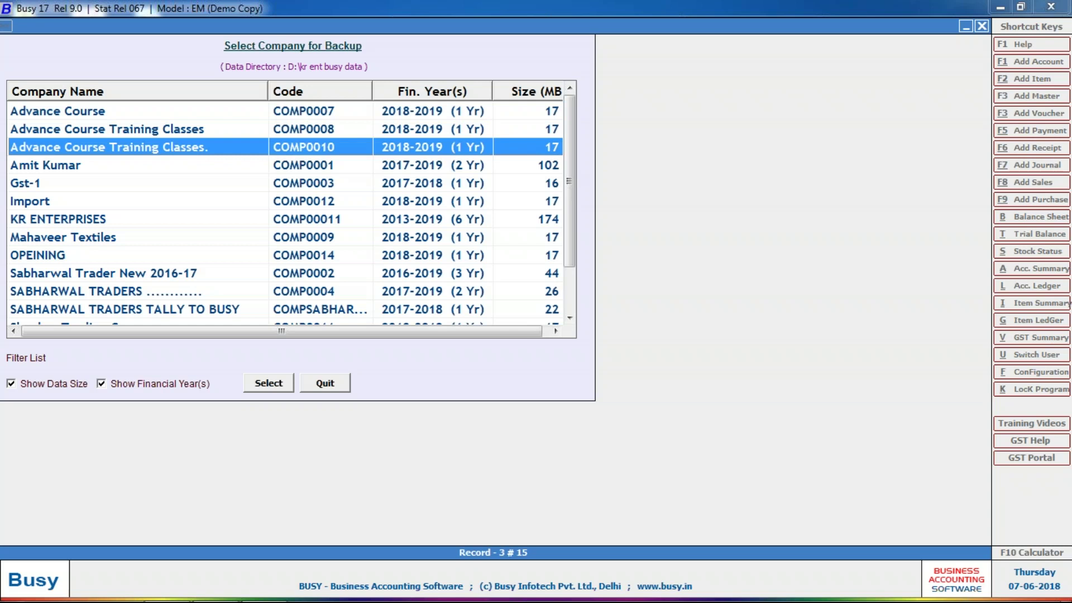
pyautogui.press('Return')
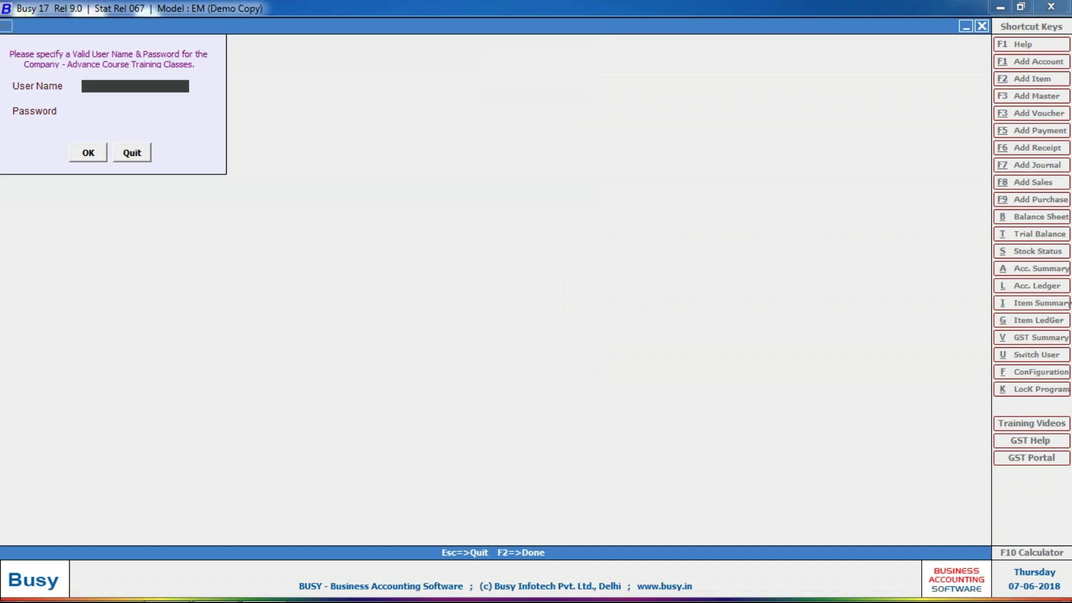
pyautogui.write('A')
pyautogui.press('Return')
pyautogui.press('Return')
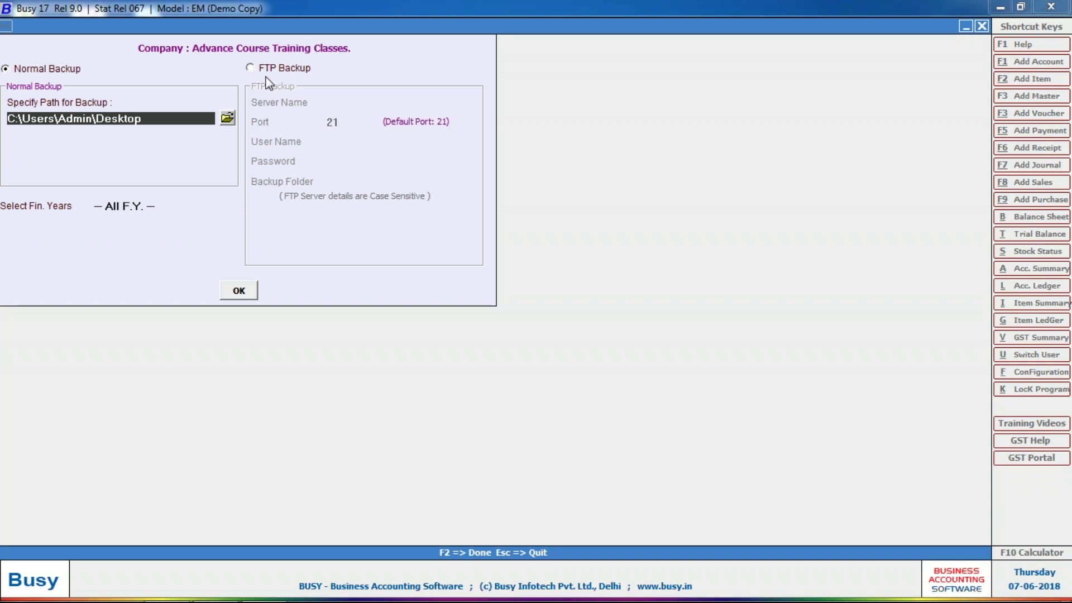
# Make a normal backup of all financial years to C:\Users\Admin\Desktop and close the backup form.
pyautogui.click(227, 117)
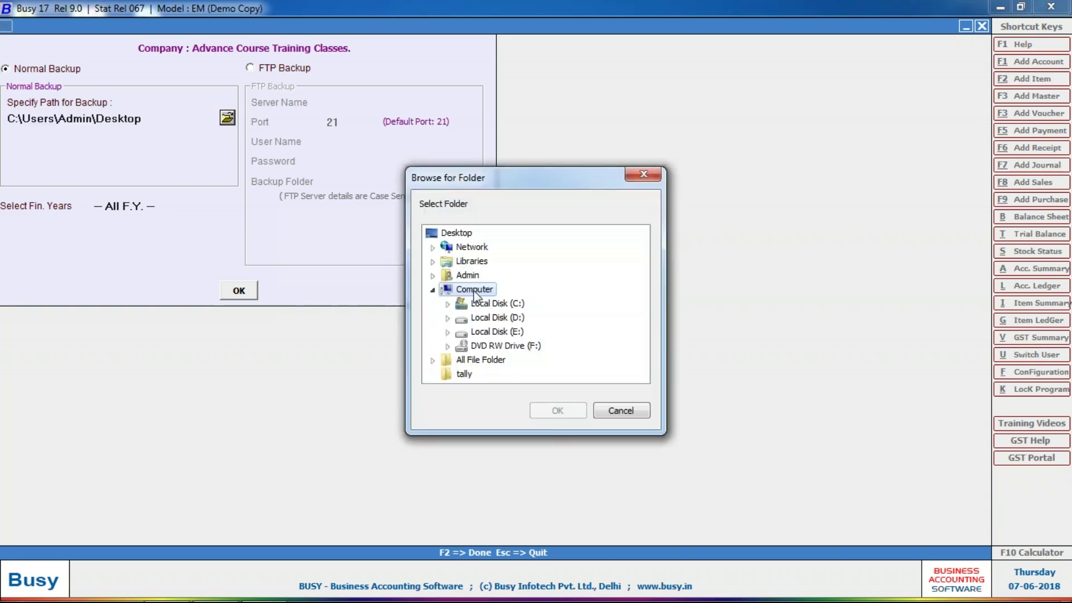
pyautogui.click(463, 234)
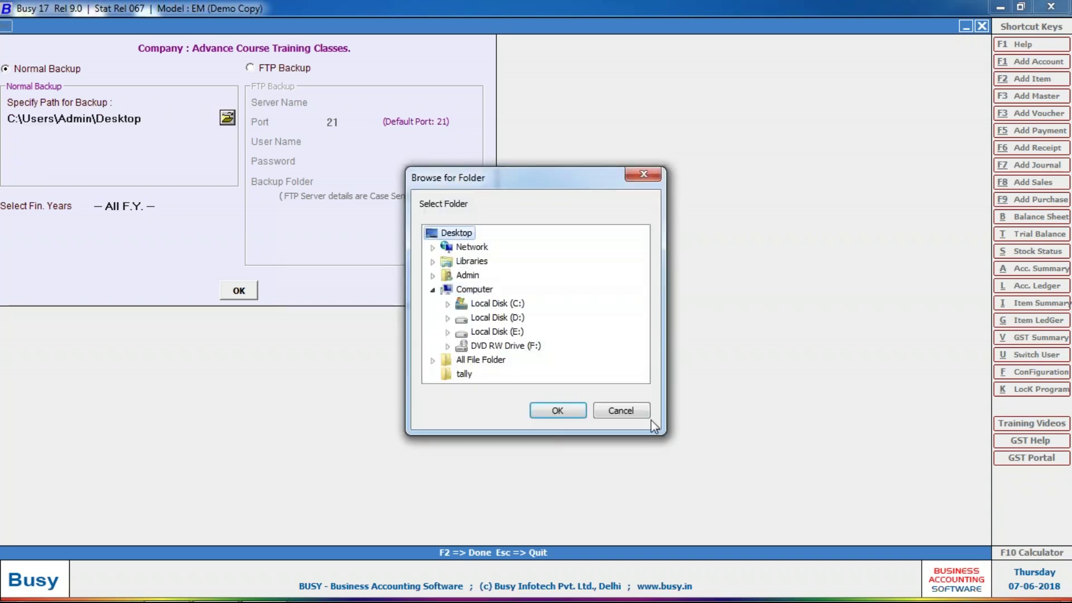
pyautogui.click(578, 405)
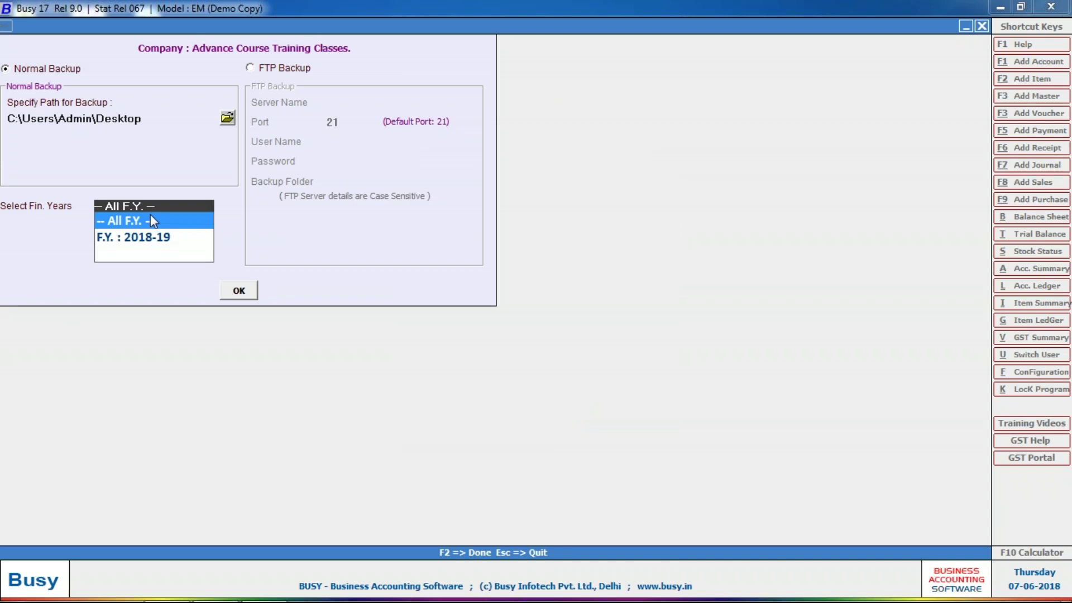
pyautogui.press('Return')
pyautogui.press('Return')
pyautogui.press('Return')
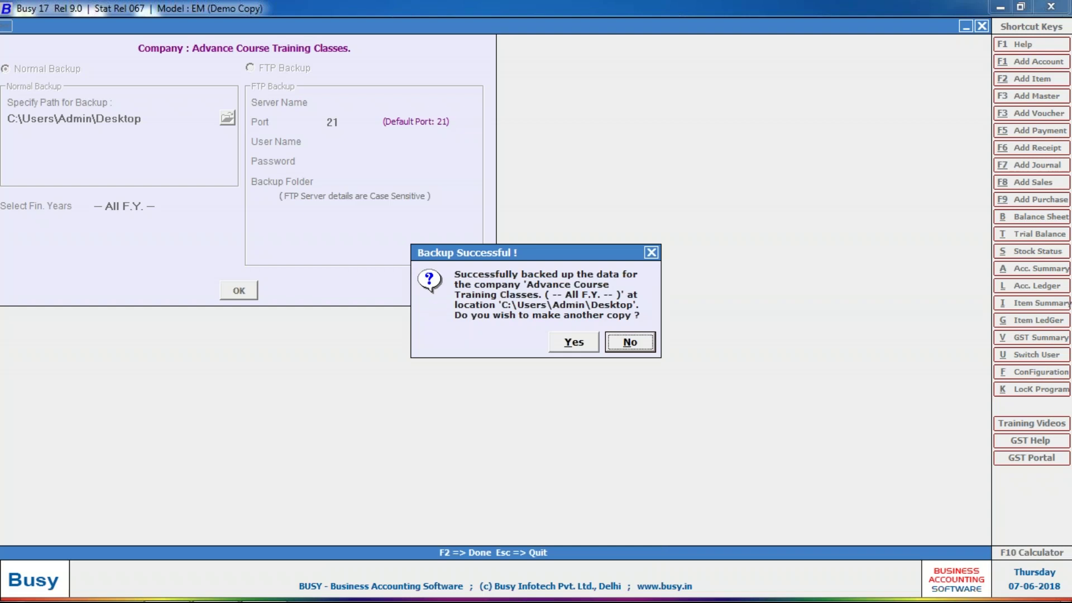
pyautogui.press('Left')
pyautogui.press('Return')
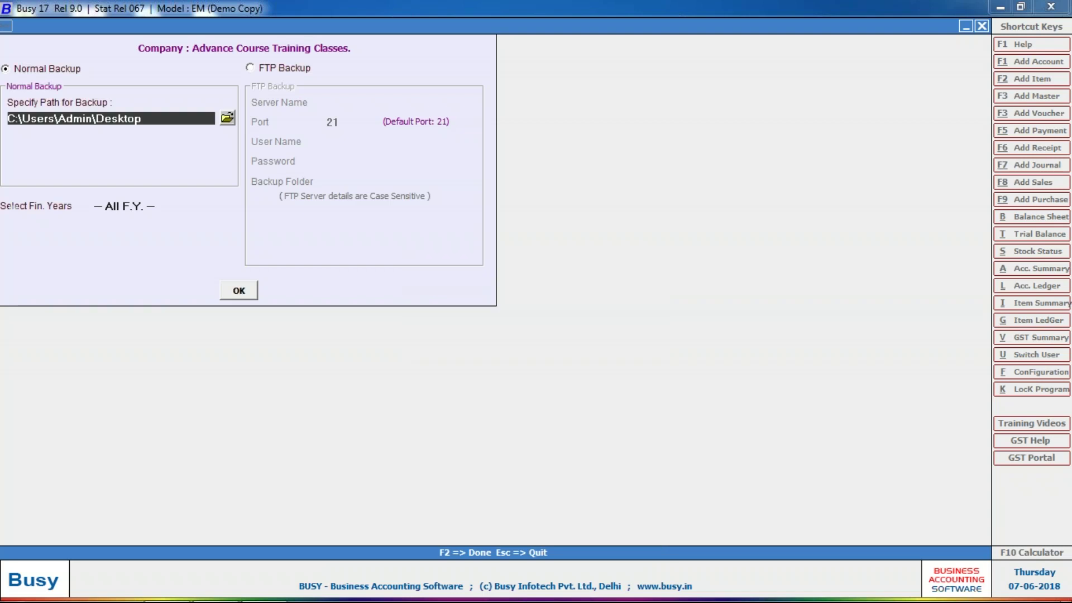
pyautogui.press('Escape')
pyautogui.press('Escape')
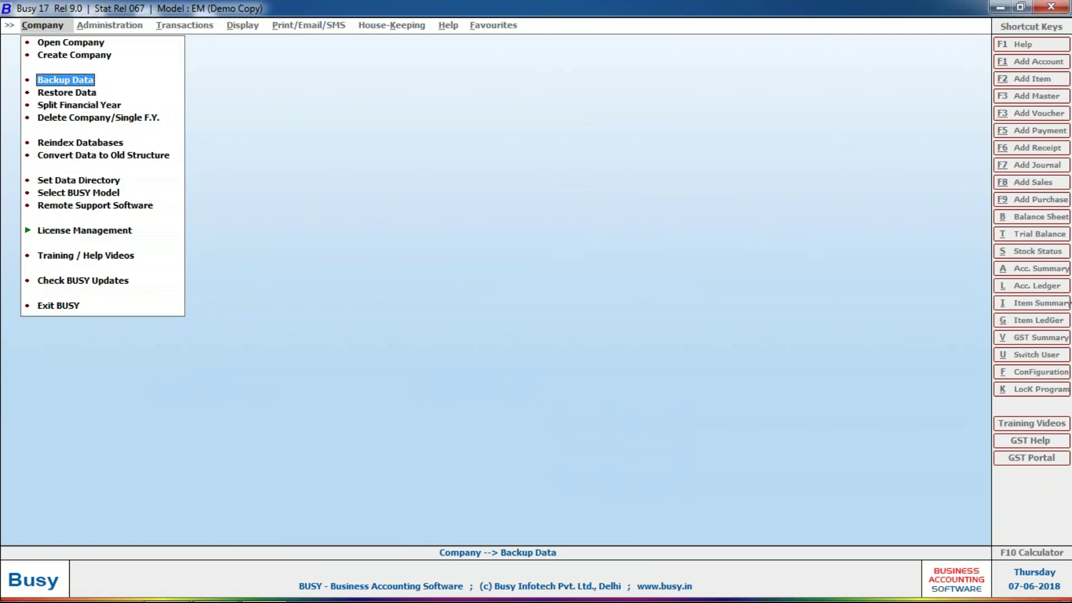
# Delete the company Advance Course Training Classes. (COMP0010), authorising the deletion as superuser A.
pyautogui.press('Down')
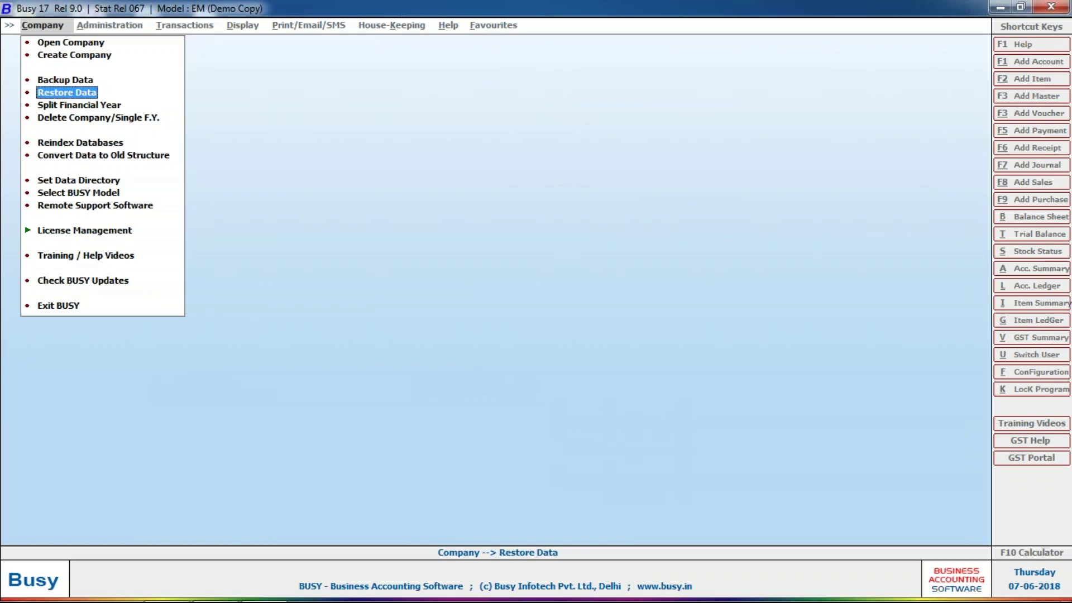
pyautogui.press('Down')
pyautogui.press('Down')
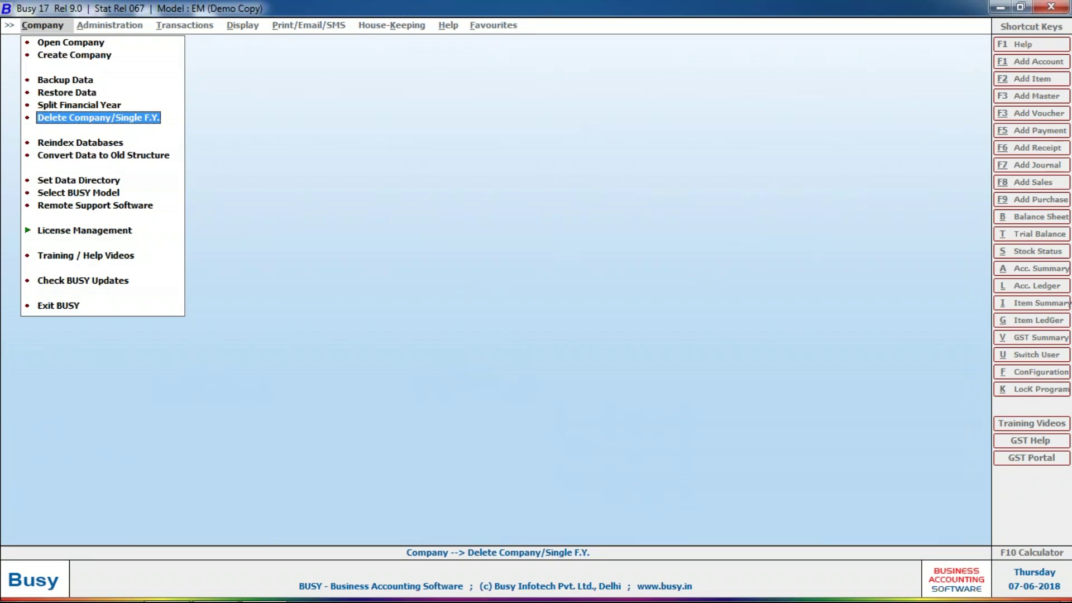
pyautogui.press('Return')
pyautogui.press('Down')
pyautogui.press('Down')
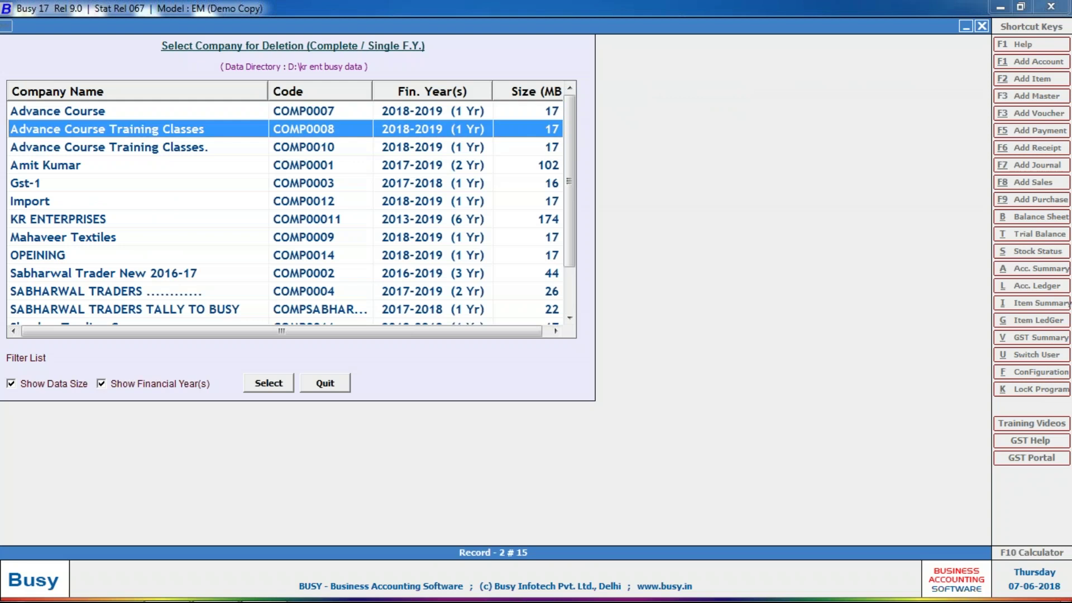
pyautogui.press('Return')
pyautogui.press('Return')
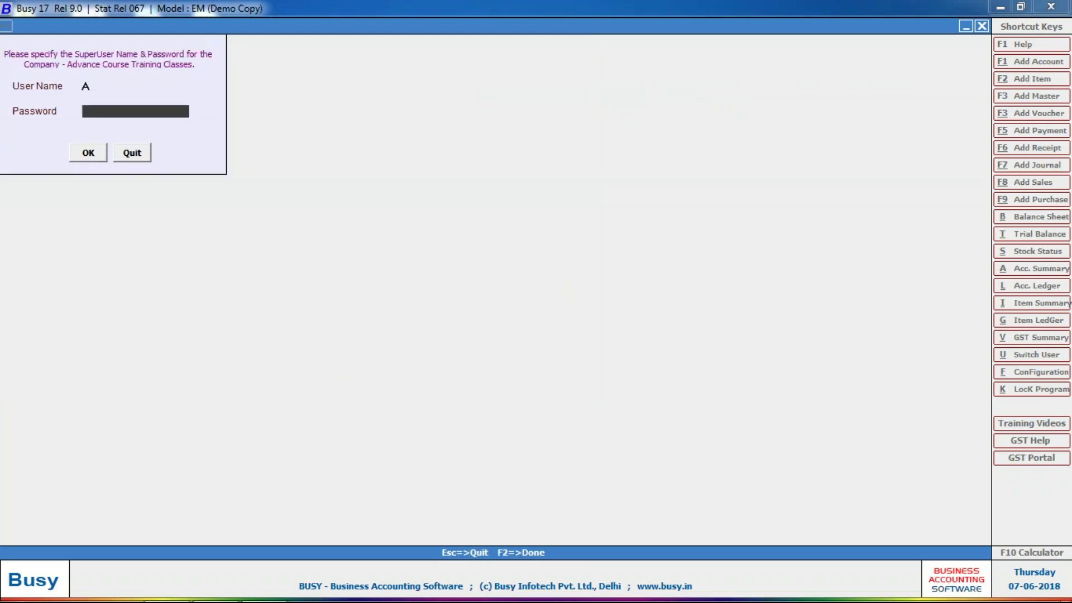
pyautogui.press('Return')
pyautogui.press('Return')
pyautogui.press('Left')
pyautogui.press('Return')
pyautogui.press('Return')
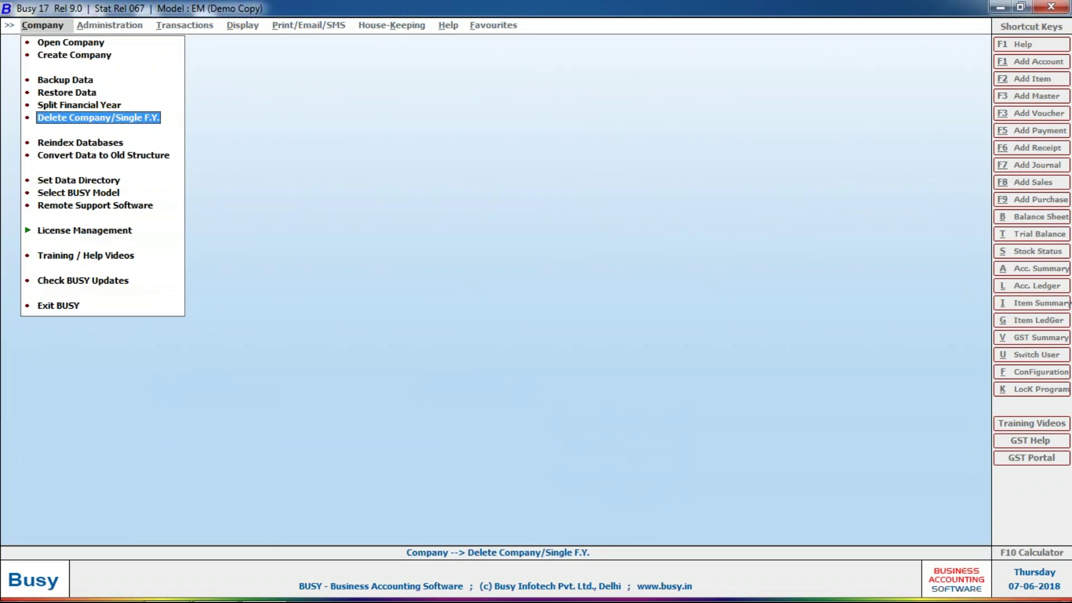
# Close the unresponsive accounting program and relaunch Busy17 in demo mode.
pyautogui.press('Up')
pyautogui.press('Up')
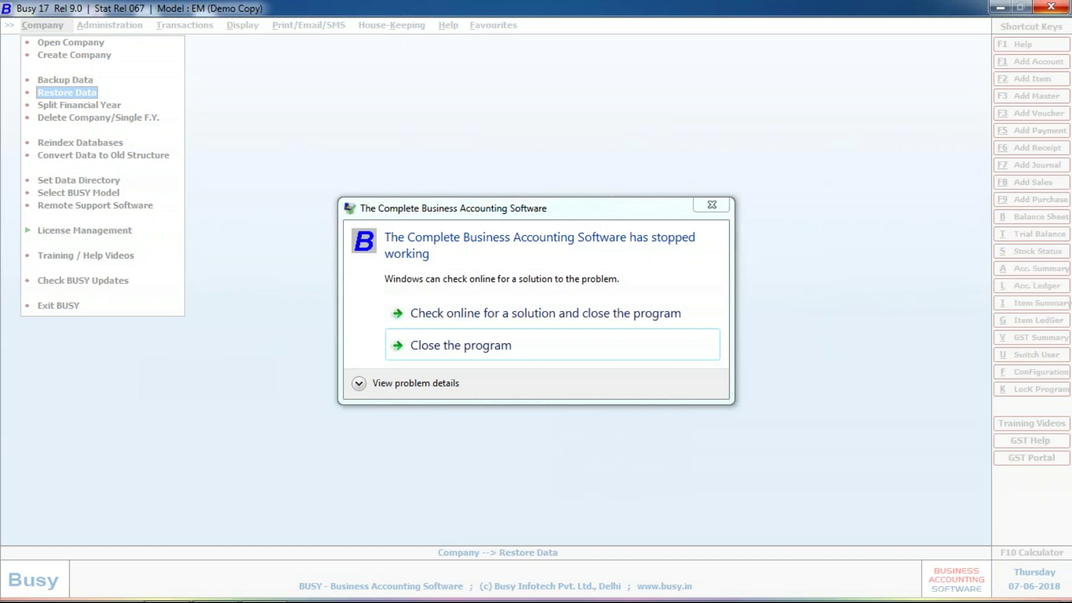
pyautogui.click(433, 343)
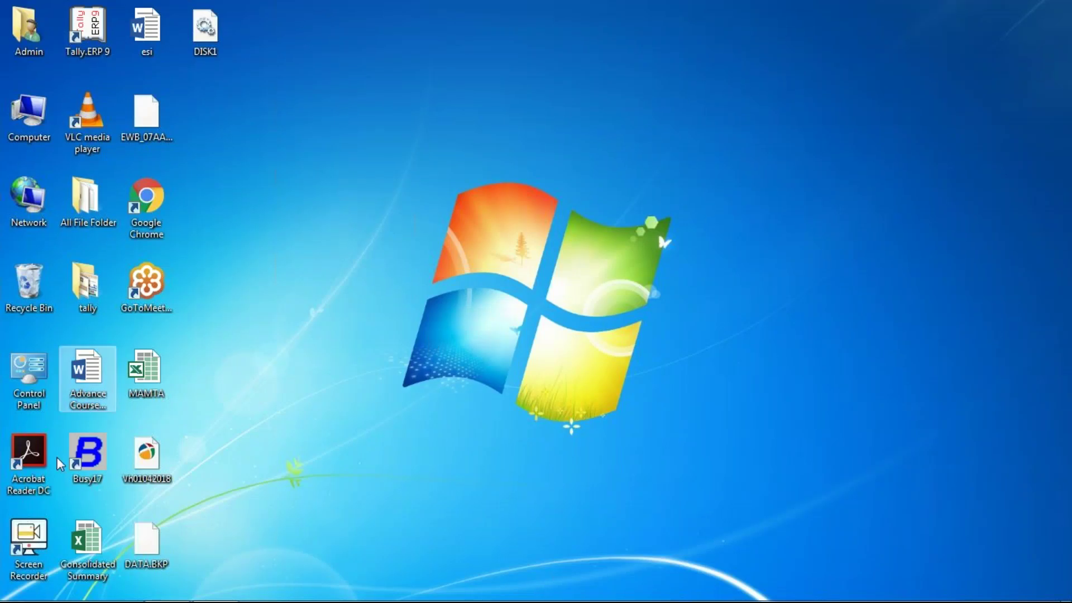
pyautogui.click(95, 471)
pyautogui.doubleClick(95, 475)
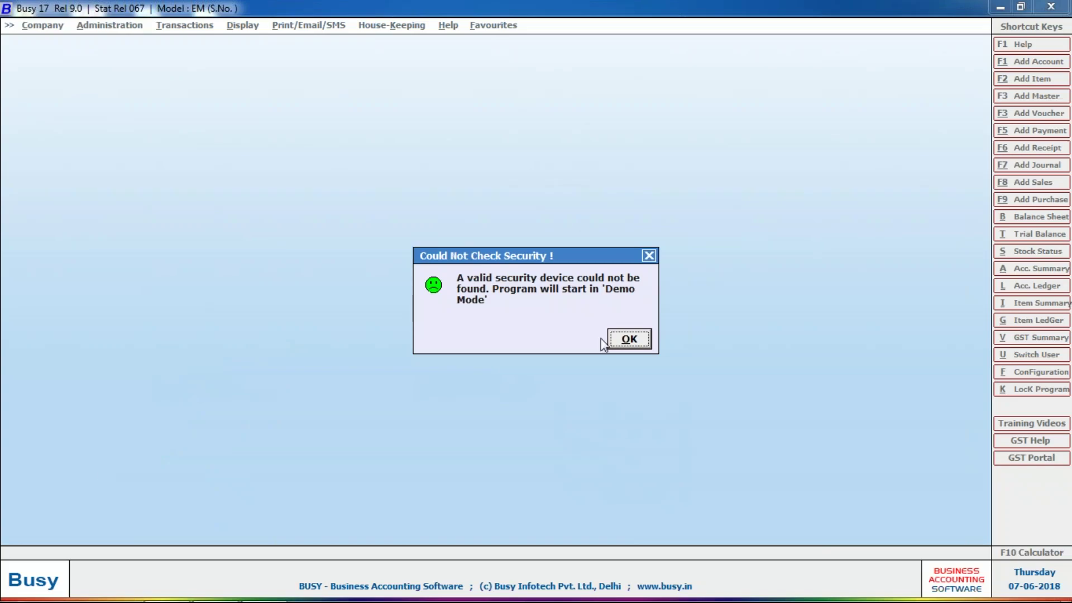
pyautogui.click(611, 339)
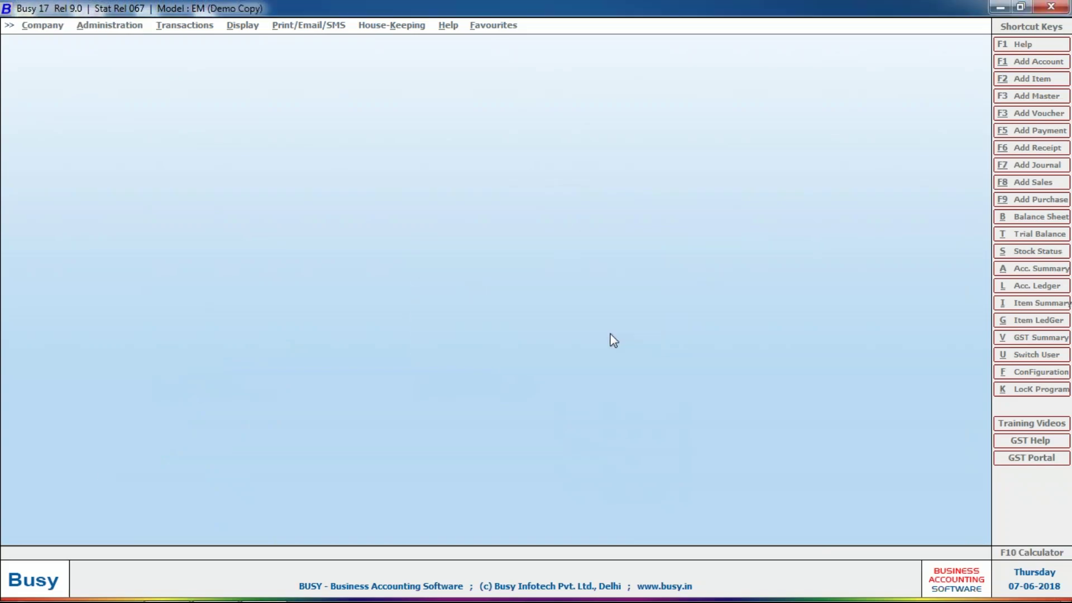
# Restore the Advance Course Training Classes. data from the normal backup in C:\Users\Admin\Desktop.
pyautogui.press('Down')
pyautogui.press('Down')
pyautogui.press('Down')
pyautogui.press('Return')
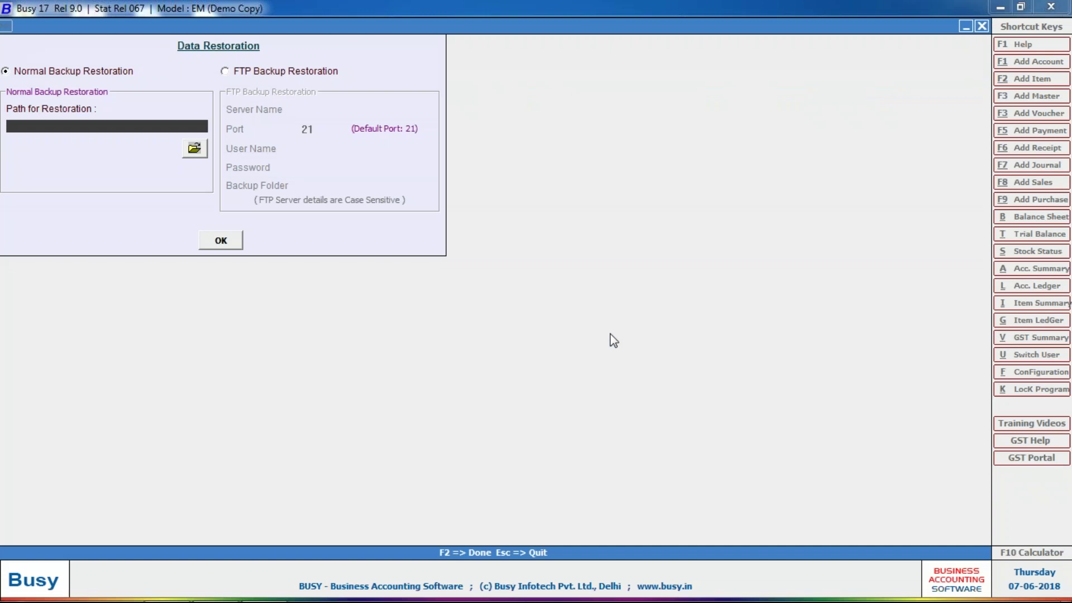
pyautogui.click(192, 149)
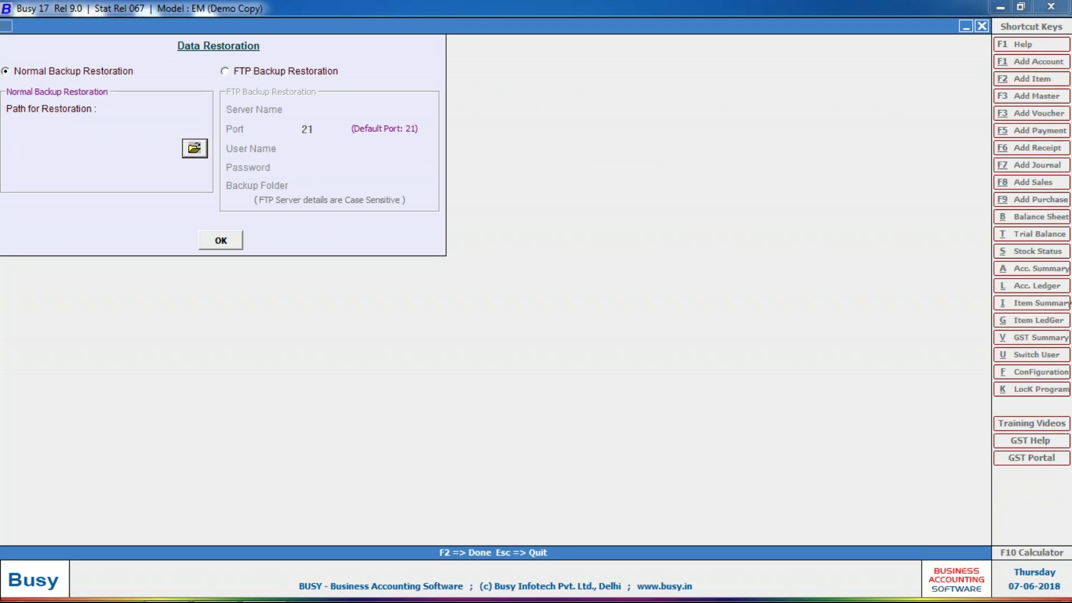
pyautogui.click(459, 236)
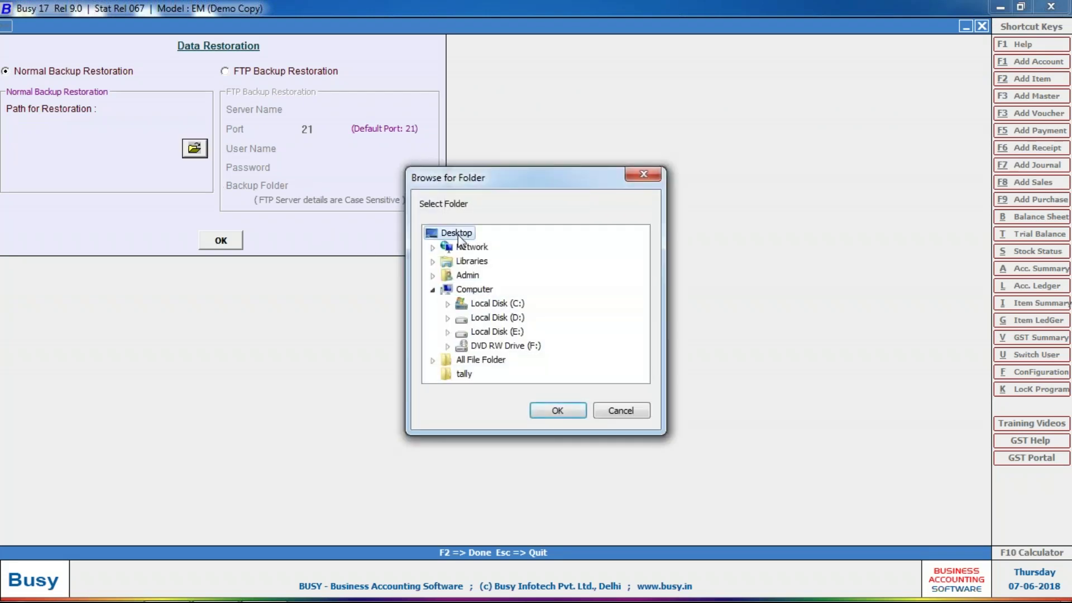
pyautogui.click(575, 412)
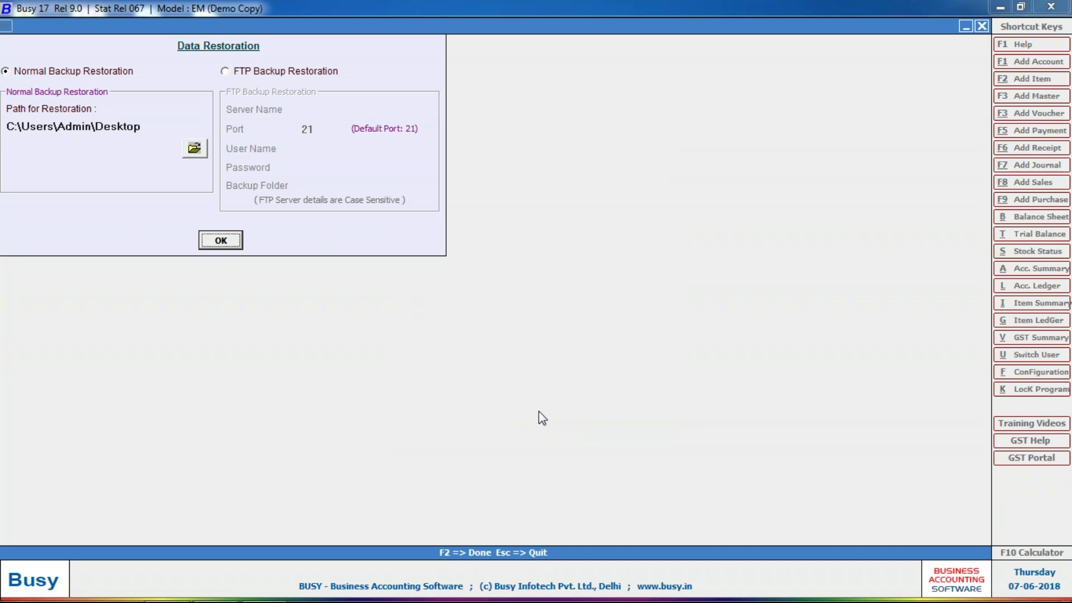
pyautogui.click(229, 244)
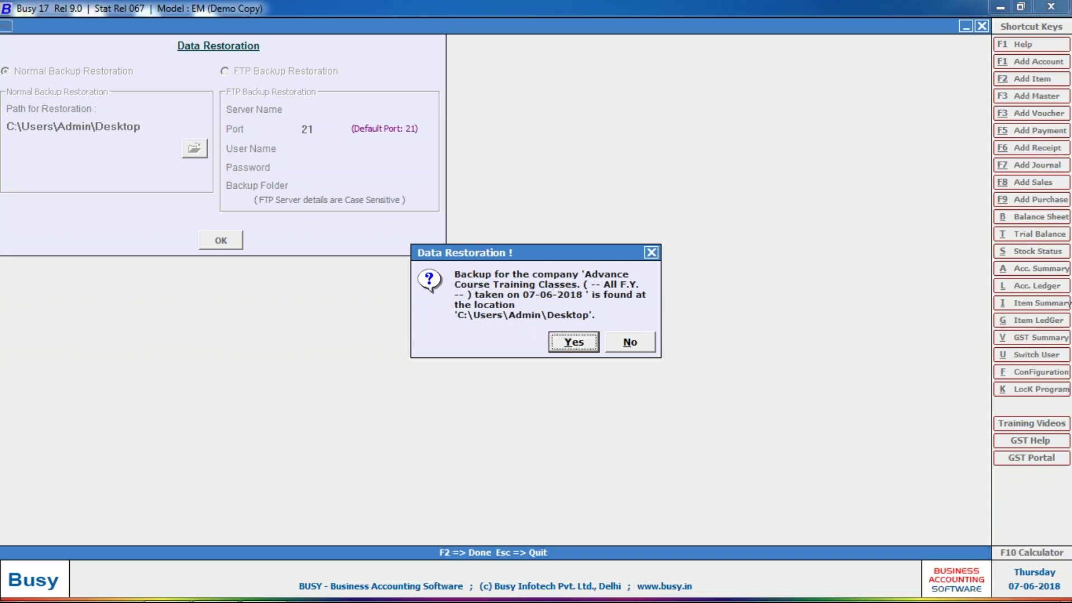
pyautogui.press('Return')
pyautogui.press('Return')
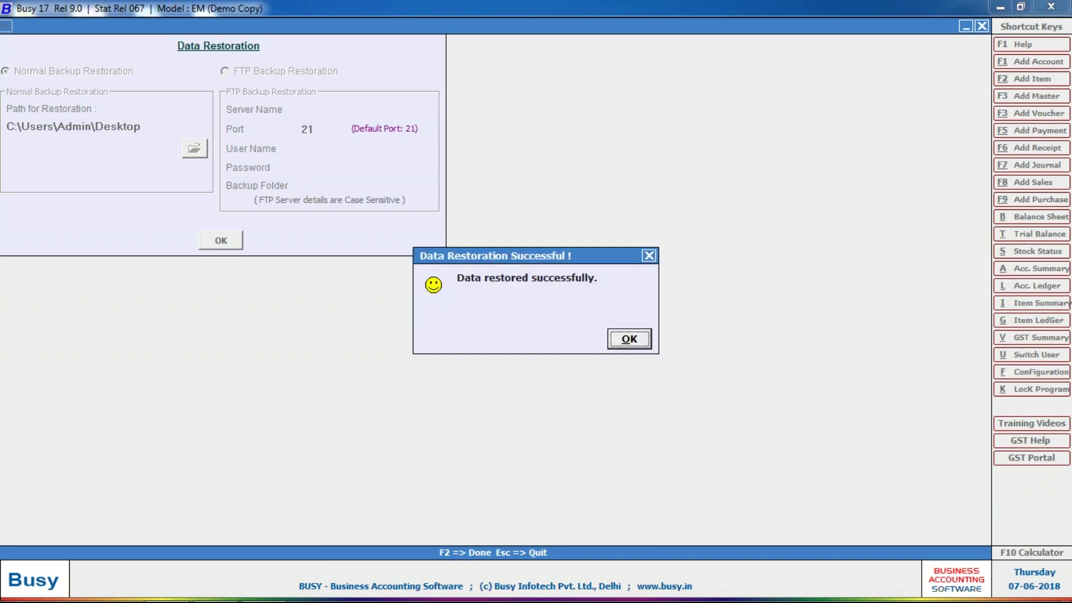
pyautogui.press('Return')
pyautogui.press('Escape')
# Open the restored company Advance Course Training Classes. (COMP0010) and log in as user A.
pyautogui.press('Up')
pyautogui.press('Up')
pyautogui.press('Return')
pyautogui.press('Down')
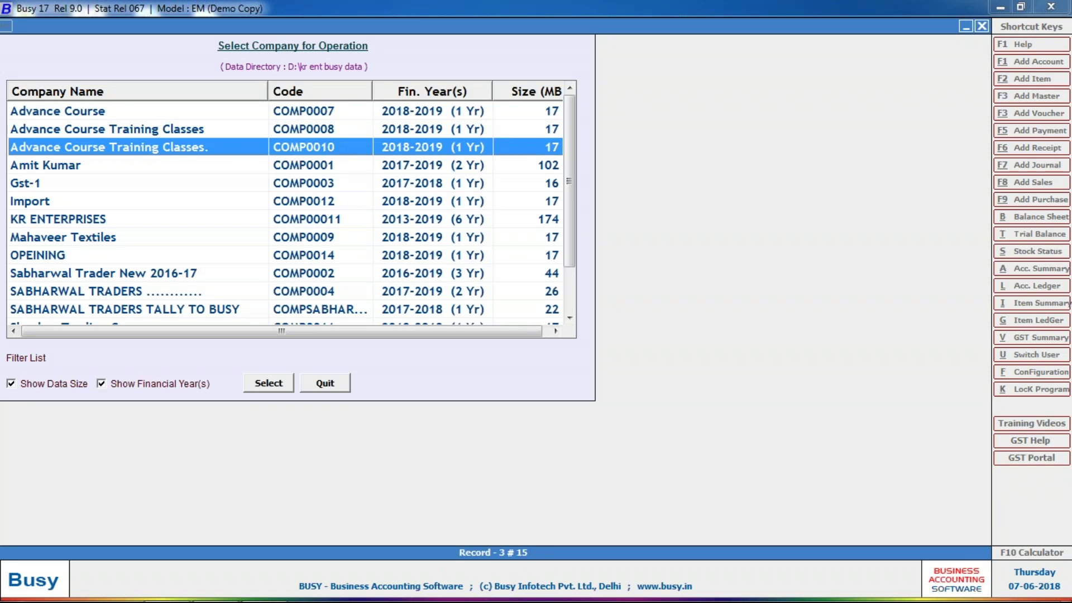
pyautogui.press('Return')
pyautogui.press('Return')
pyautogui.press('Return')
pyautogui.press('Return')
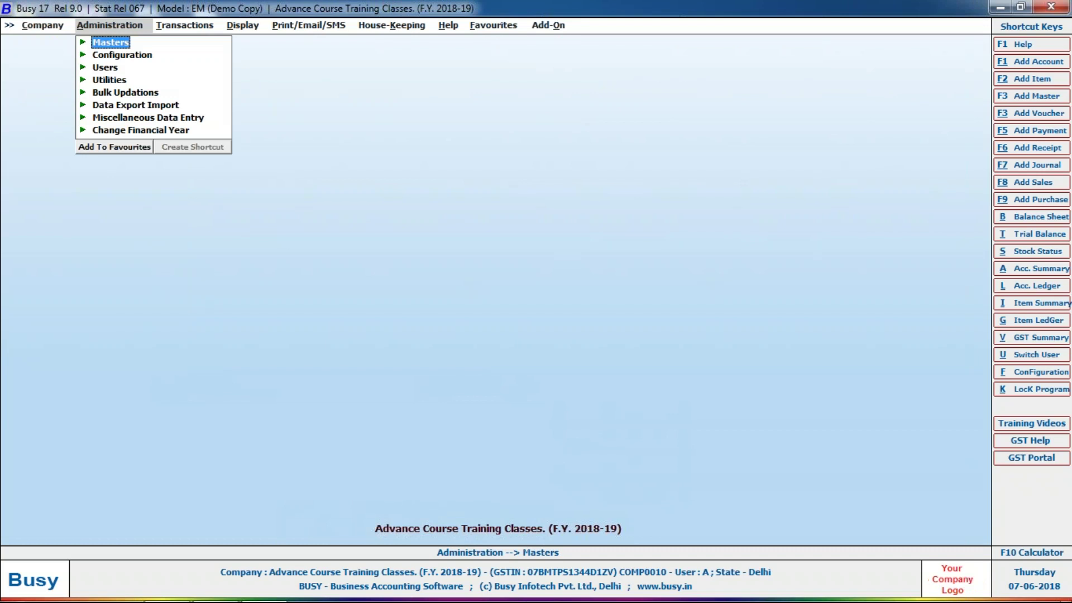
# Open the Backup Configuration settings of the company.
pyautogui.press('Down')
pyautogui.press('Return')
pyautogui.press('Down')
pyautogui.press('Down')
pyautogui.press('Down')
pyautogui.press('Down')
pyautogui.press('Down')
pyautogui.press('Down')
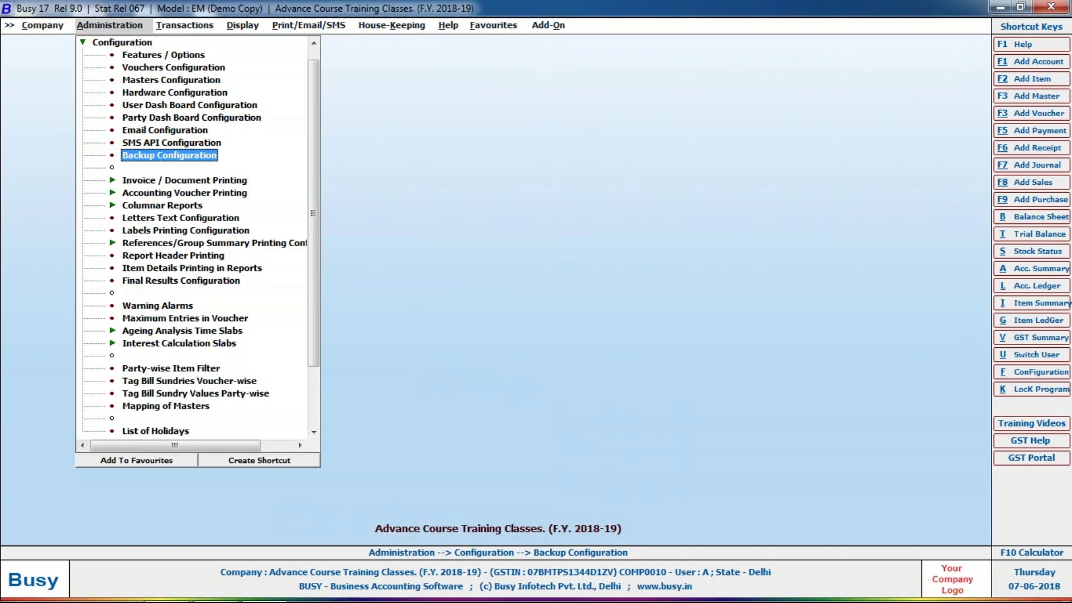
pyautogui.press('Return')
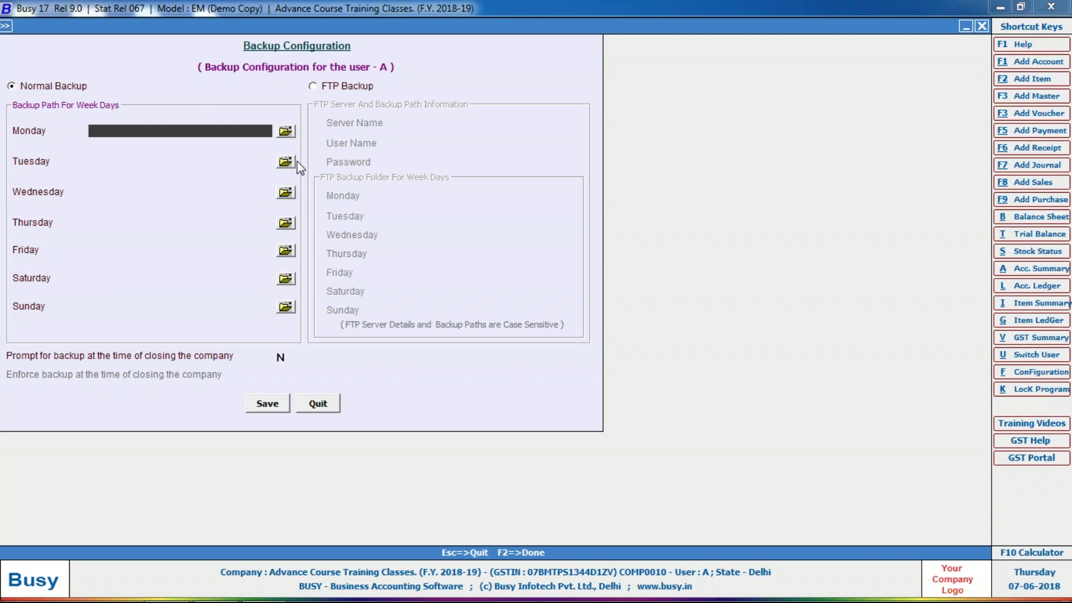
# Set the normal backup path for Monday to D:\DATA1\MON.
pyautogui.click(285, 131)
pyautogui.doubleClick(484, 319)
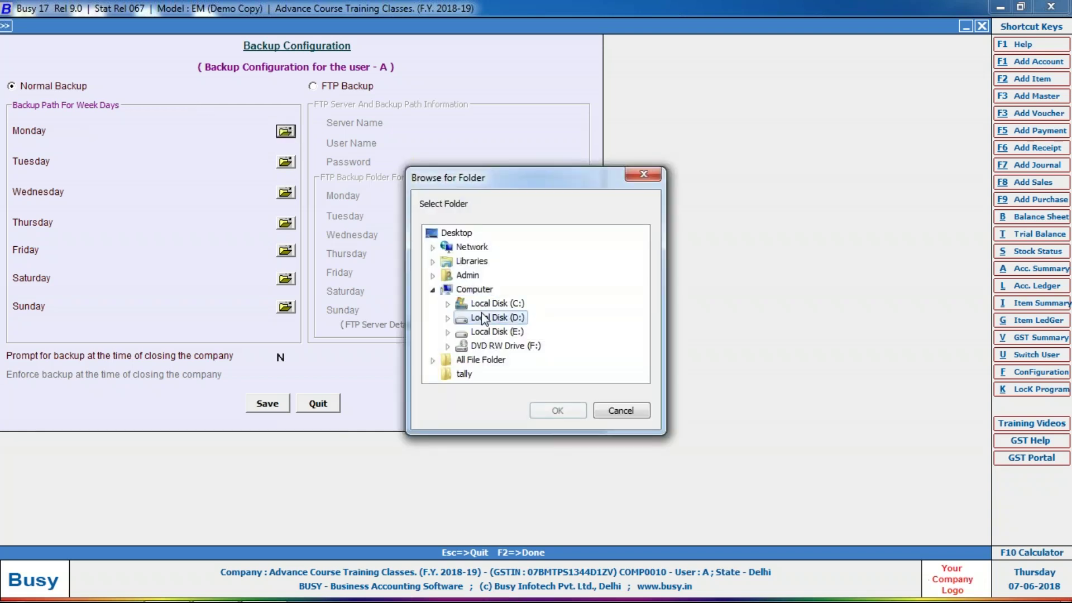
pyautogui.click(546, 409)
pyautogui.click(107, 131)
pyautogui.write('D')
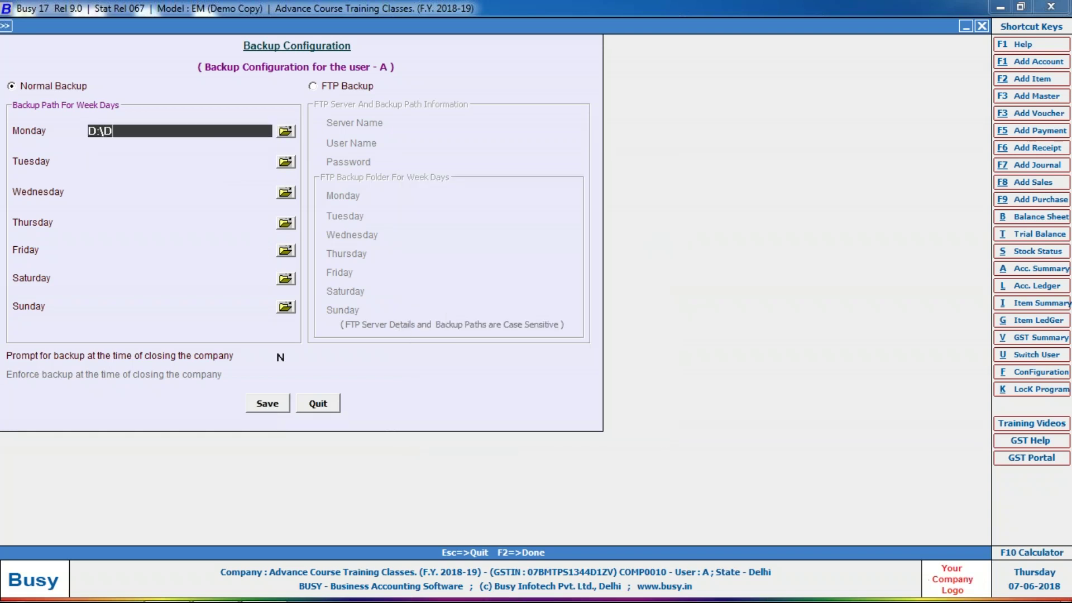
pyautogui.write('ATA1\\MON')
pyautogui.press('Return')
pyautogui.press('Return')
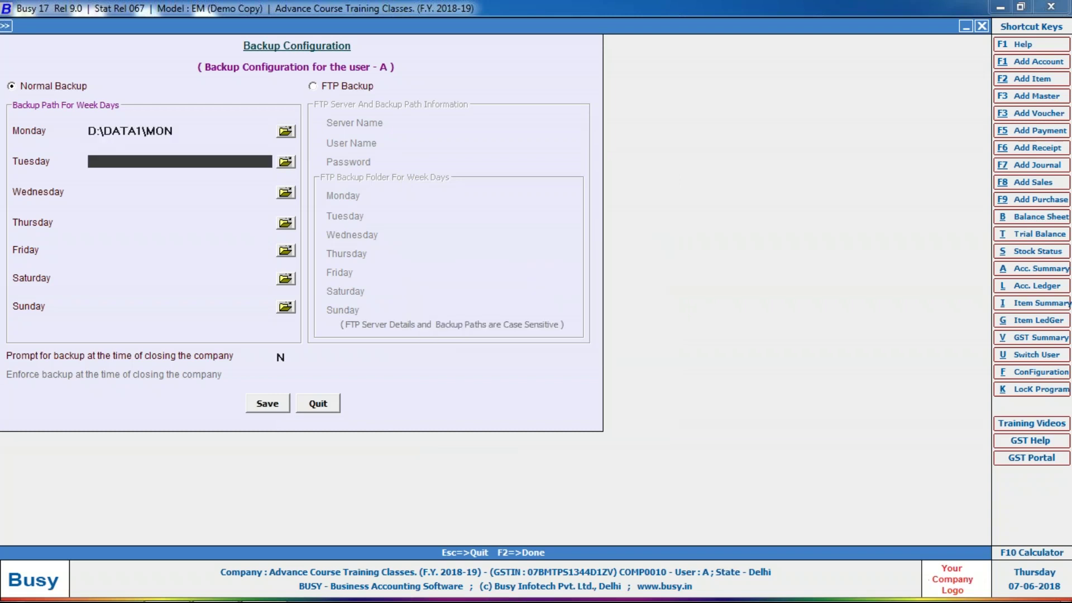
# Set the normal backup path for Tuesday to D:\DATA1\TUE, reusing the path entered for Monday.
pyautogui.moveTo(180, 131); pyautogui.dragTo(55, 135)
pyautogui.hotkey('ctrl', 'c')
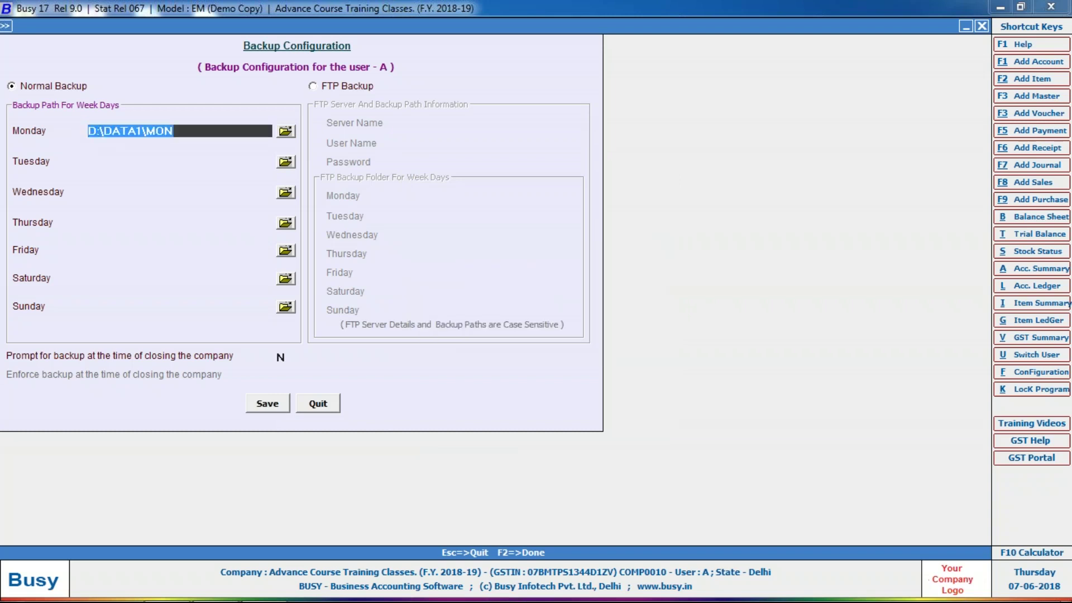
pyautogui.click(106, 161)
pyautogui.hotkey('ctrl', 'v')
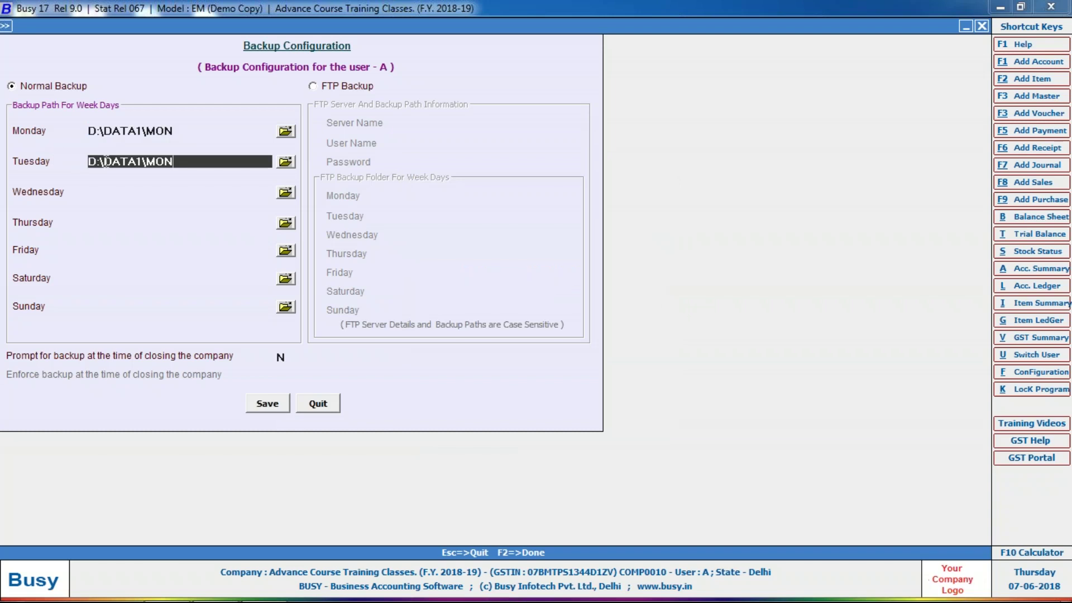
pyautogui.press('BackSpace')
pyautogui.press('BackSpace')
pyautogui.press('BackSpace')
pyautogui.write('TUE')
pyautogui.press('Return')
pyautogui.press('Return')
# Set the normal backup path for Wednesday to D:\DATA1\WED.
pyautogui.hotkey('ctrl', 'v')
pyautogui.press('Return')
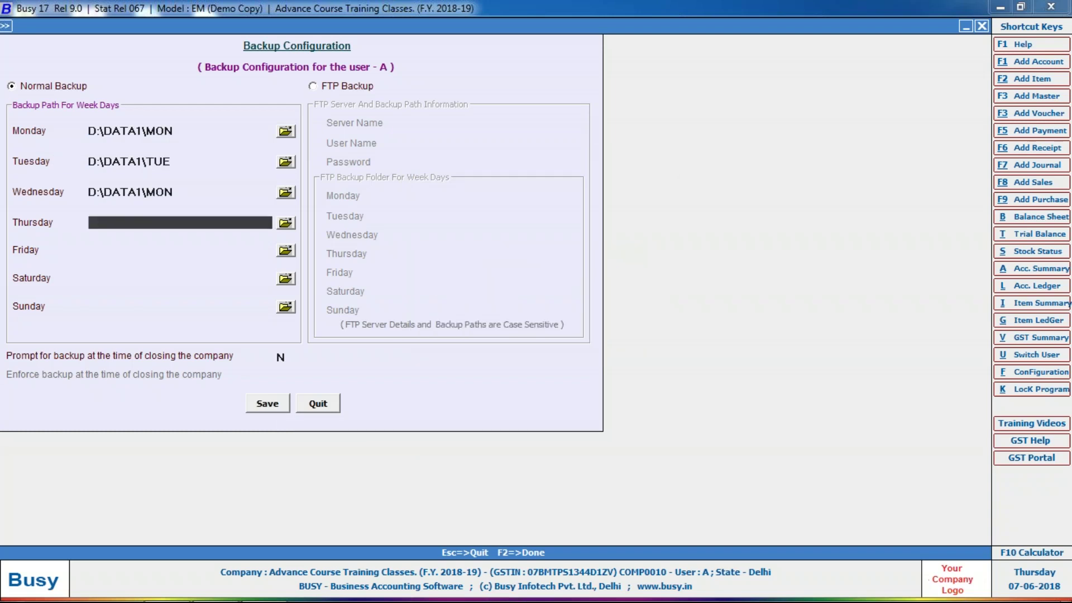
pyautogui.hotkey('shift', 'Tab')
pyautogui.press('BackSpace')
pyautogui.press('BackSpace')
pyautogui.press('BackSpace')
pyautogui.write('WED')
pyautogui.press('Return')
pyautogui.press('Return')
# Set the normal backup path for Thursday to D:\DATA1\THU.
pyautogui.hotkey('ctrl', 'v')
pyautogui.press('BackSpace')
pyautogui.press('BackSpace')
pyautogui.press('BackSpace')
pyautogui.write('THU')
pyautogui.press('Return')
# Set the normal backup path for Friday to D:\DATA1\FRI.
pyautogui.hotkey('ctrl', 'v')
pyautogui.write('F')
pyautogui.press('BackSpace')
pyautogui.press('BackSpace')
pyautogui.press('BackSpace')
pyautogui.press('BackSpace')
pyautogui.write('FRI')
pyautogui.press('Return')
# Set the normal backup path for Saturday to D:\DATA1\SAT.
pyautogui.hotkey('ctrl', 'v')
pyautogui.write('SAT')
pyautogui.press('BackSpace')
pyautogui.press('BackSpace')
pyautogui.press('BackSpace')
pyautogui.press('BackSpace')
pyautogui.press('BackSpace')
pyautogui.press('BackSpace')
pyautogui.write('SAT')
pyautogui.press('Return')
# Set the normal backup path for Sunday to D:\DATA1\SUN and agree to create that folder.
pyautogui.hotkey('ctrl', 'v')
pyautogui.press('BackSpace')
pyautogui.press('BackSpace')
pyautogui.press('BackSpace')
pyautogui.write('SUNM')
pyautogui.press('BackSpace')
pyautogui.press('Return')
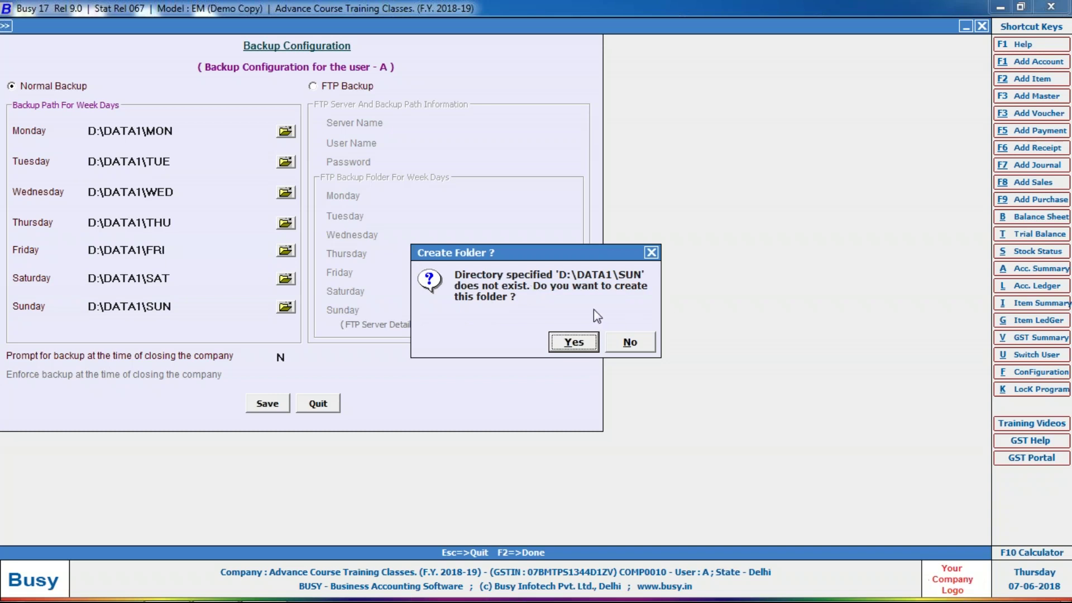
pyautogui.click(569, 342)
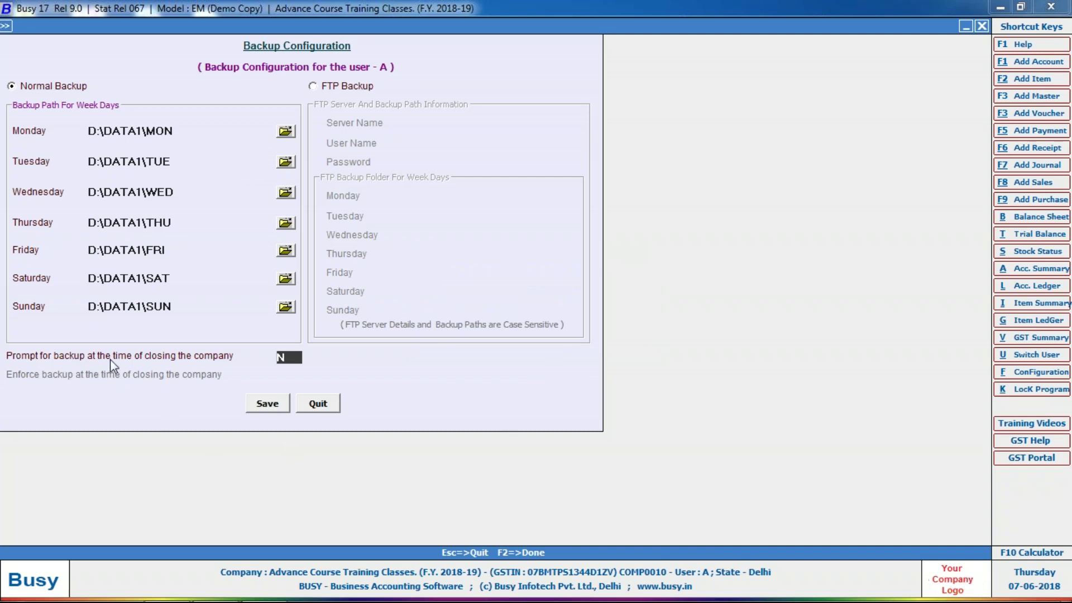
# Enable the prompt for backup at the time of closing the company, leave enforcement at N, and save the backup configuration.
pyautogui.write('Y')
pyautogui.press('Return')
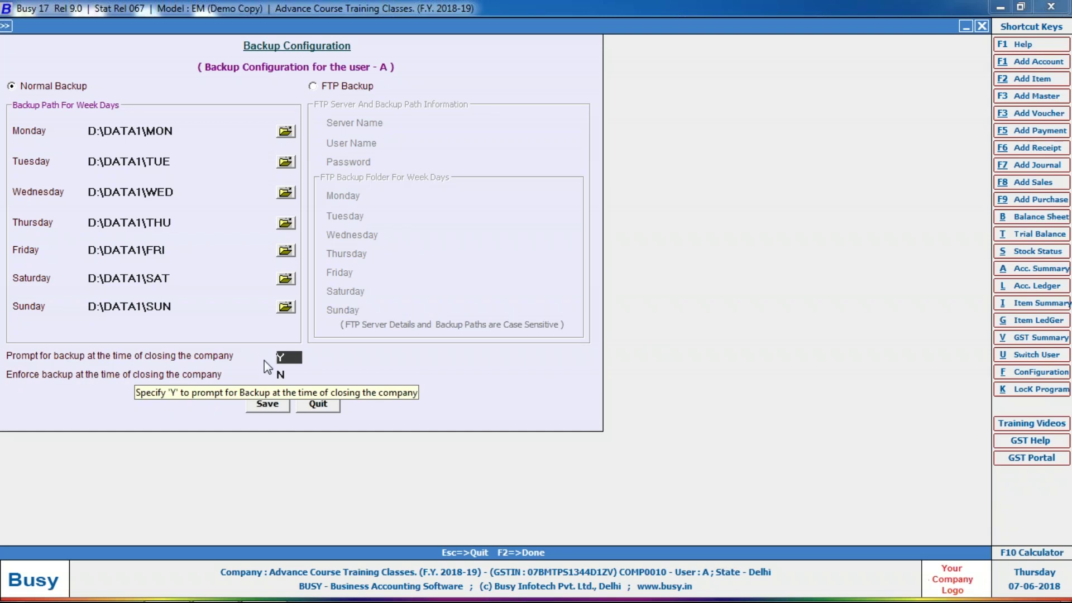
pyautogui.press('Return')
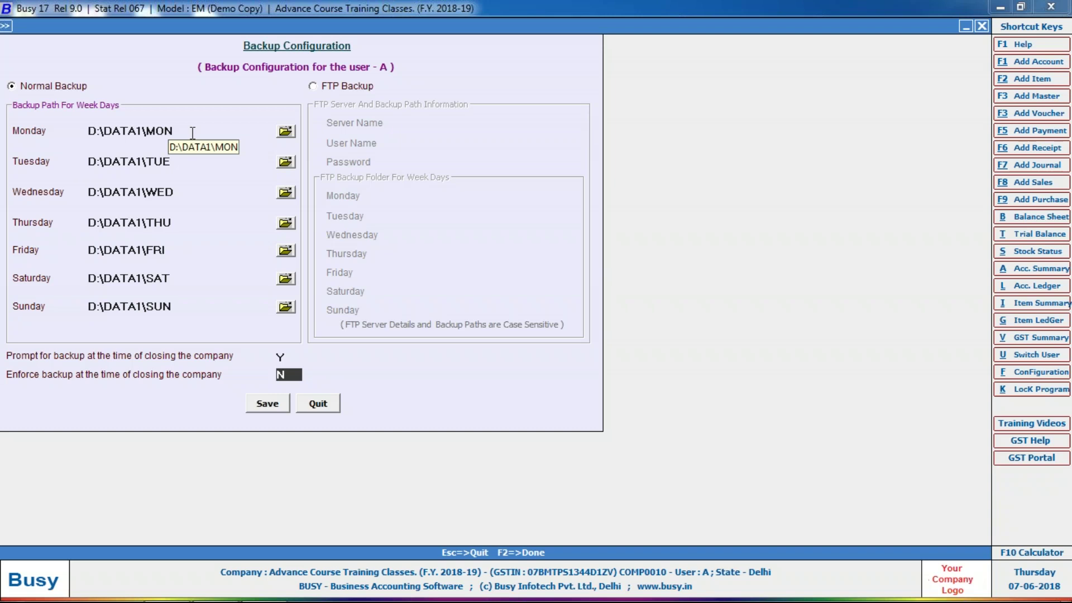
pyautogui.press('F2')
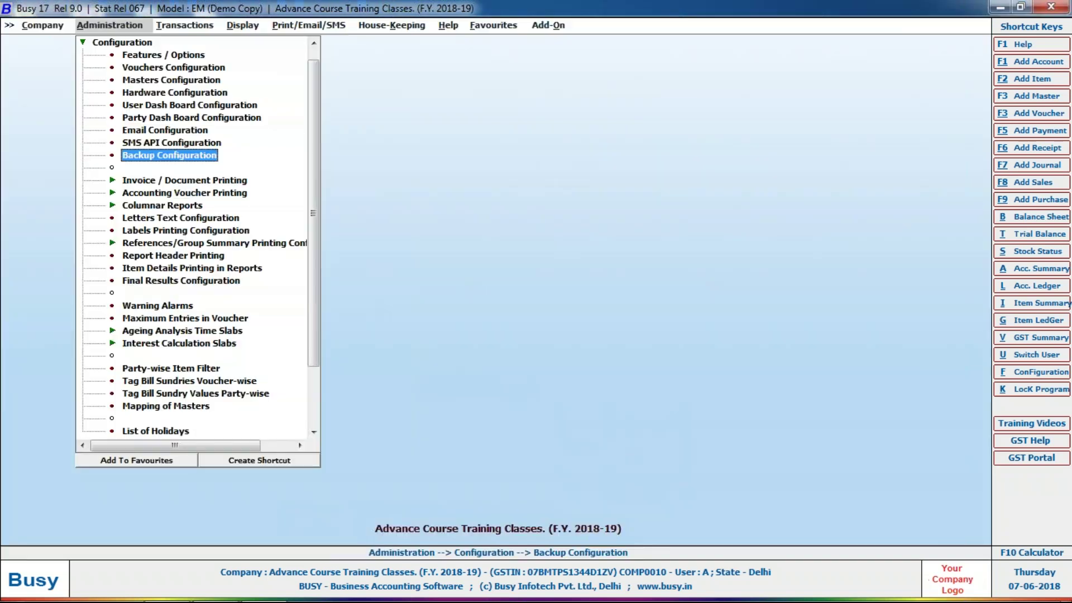
# Close the company Advance Course Training Classes. and agree to take a backup of it.
pyautogui.press('Escape')
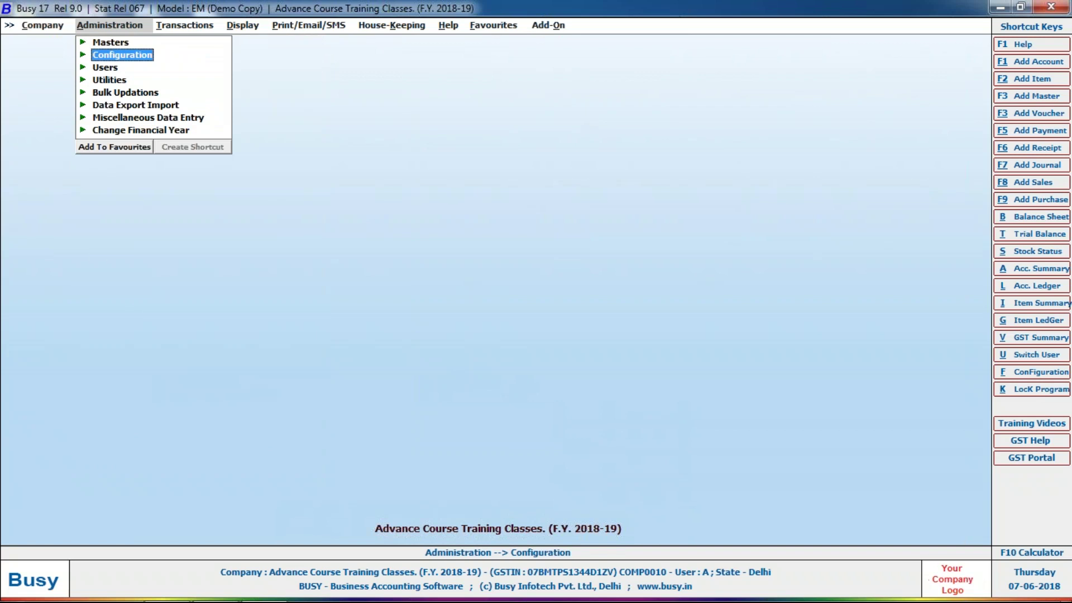
pyautogui.press('Escape')
pyautogui.press('Left')
pyautogui.press('Return')
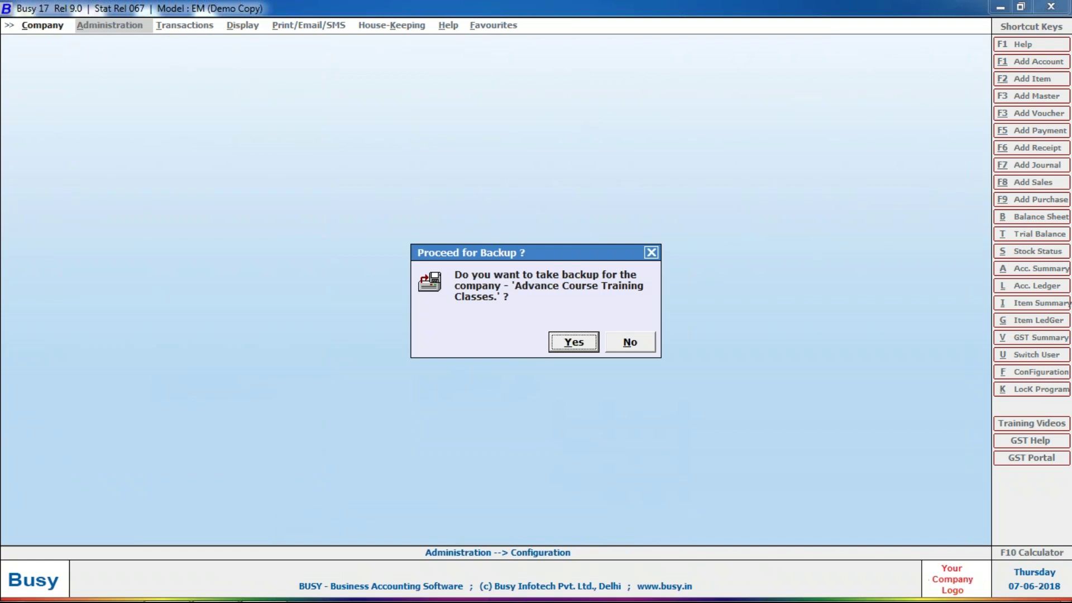
pyautogui.press('Return')
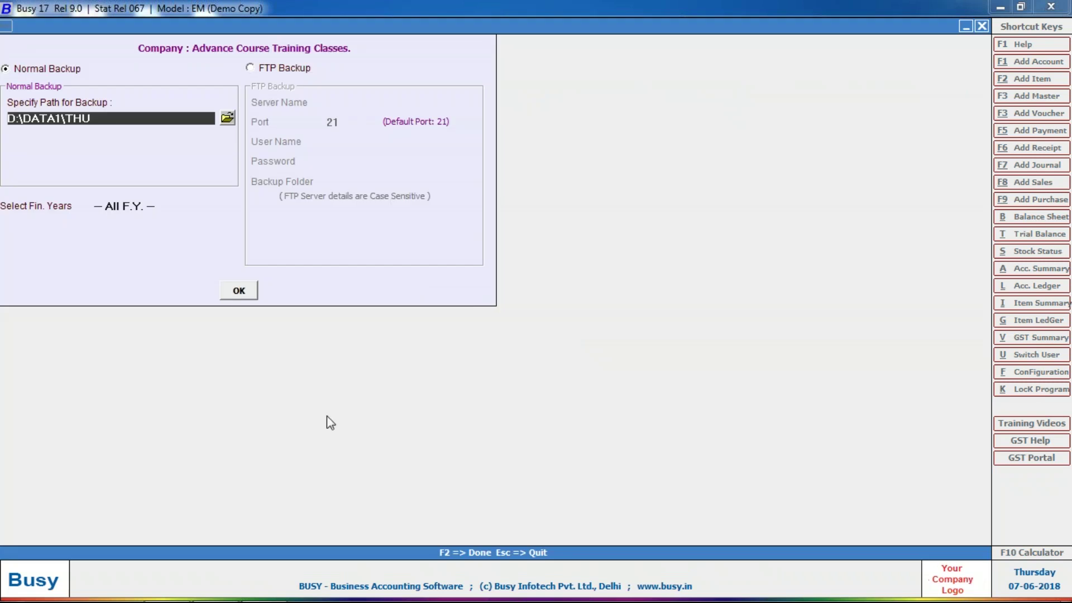
# Run the normal backup of all financial years to D:\DATA1\THU.
pyautogui.moveTo(1008, 600)
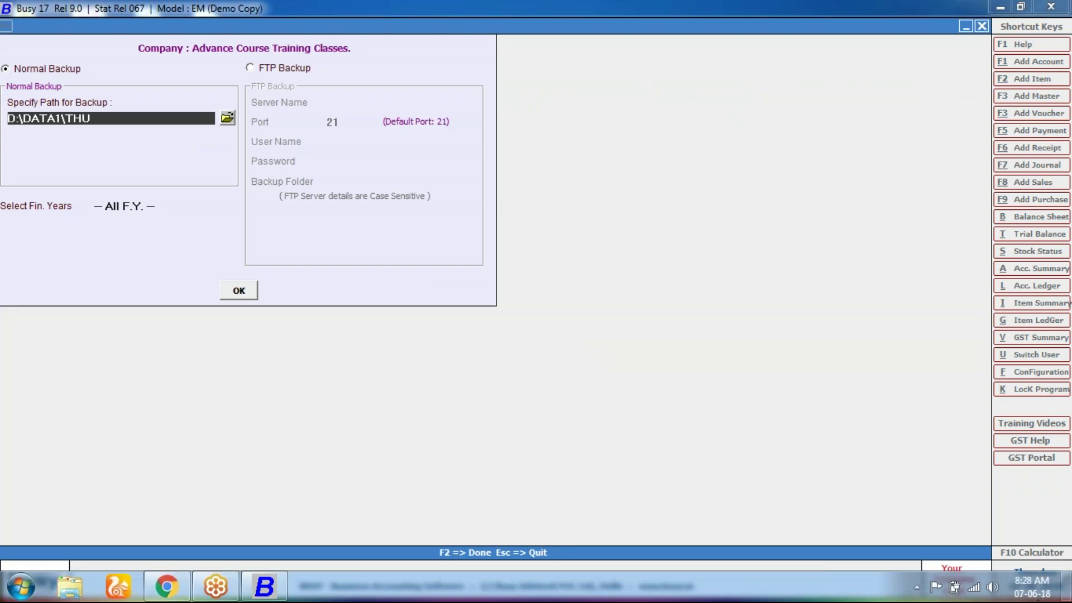
pyautogui.press('Return')
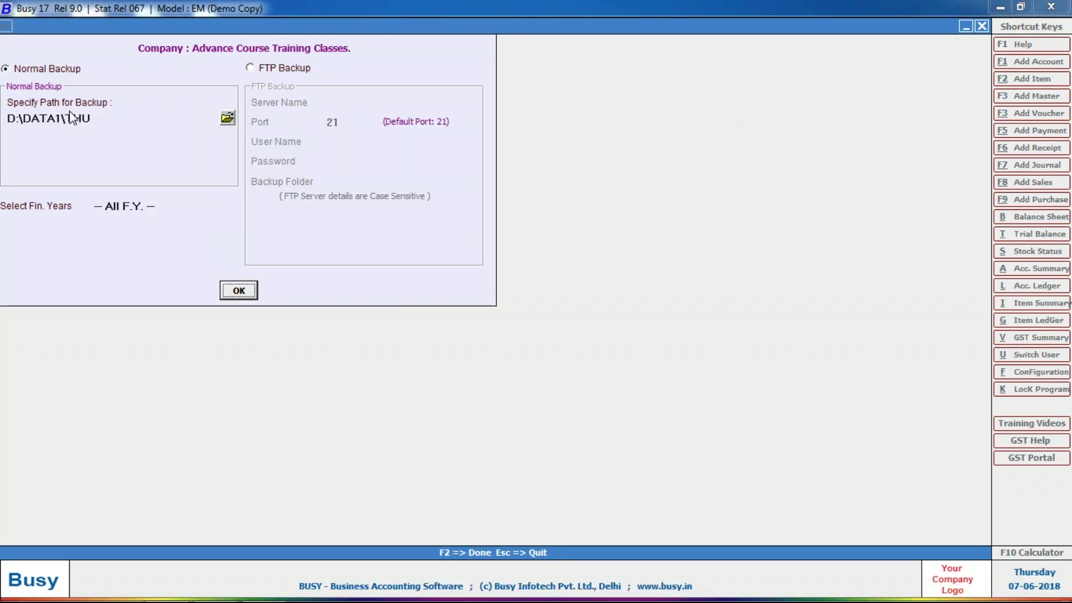
pyautogui.press('Return')
pyautogui.press('Return')
pyautogui.press('Return')
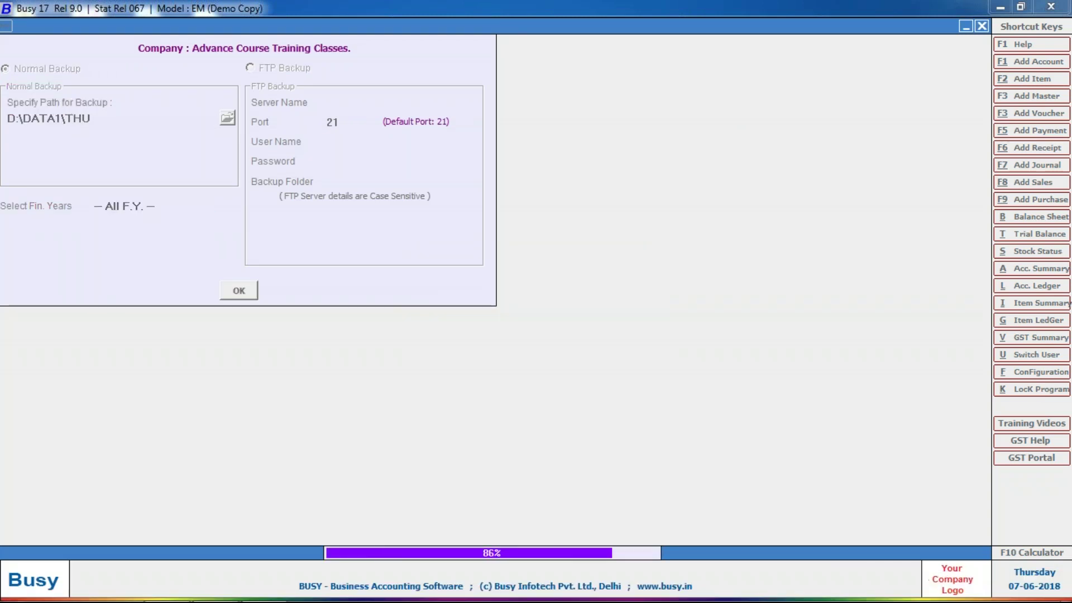
pyautogui.press('Return')
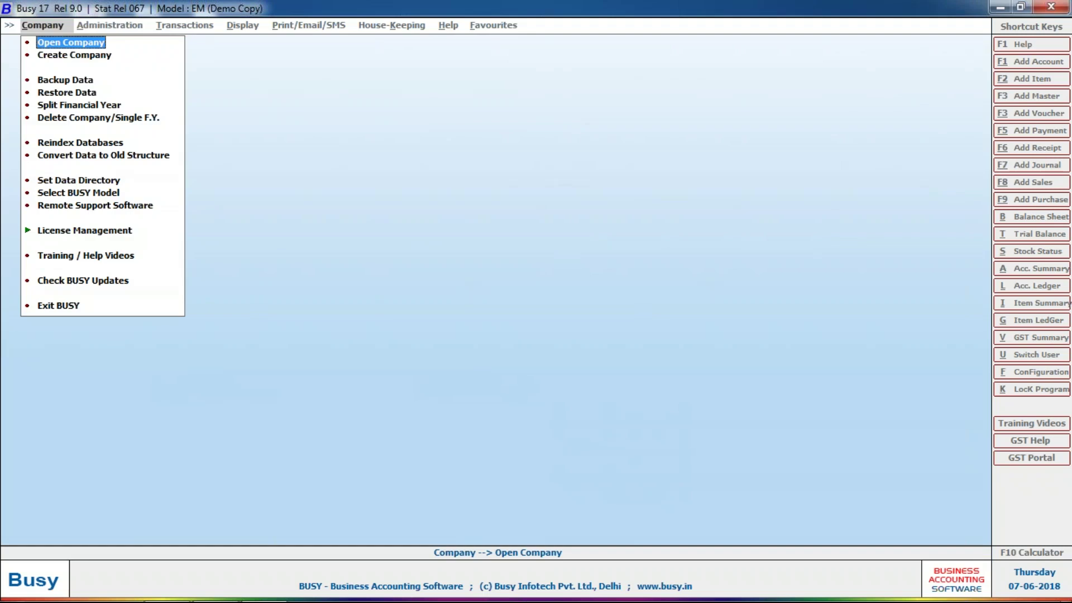
# Display the company list with its data directory, then copy the kr ent busy data folder on drive D in Windows Explorer.
pyautogui.press('Return')
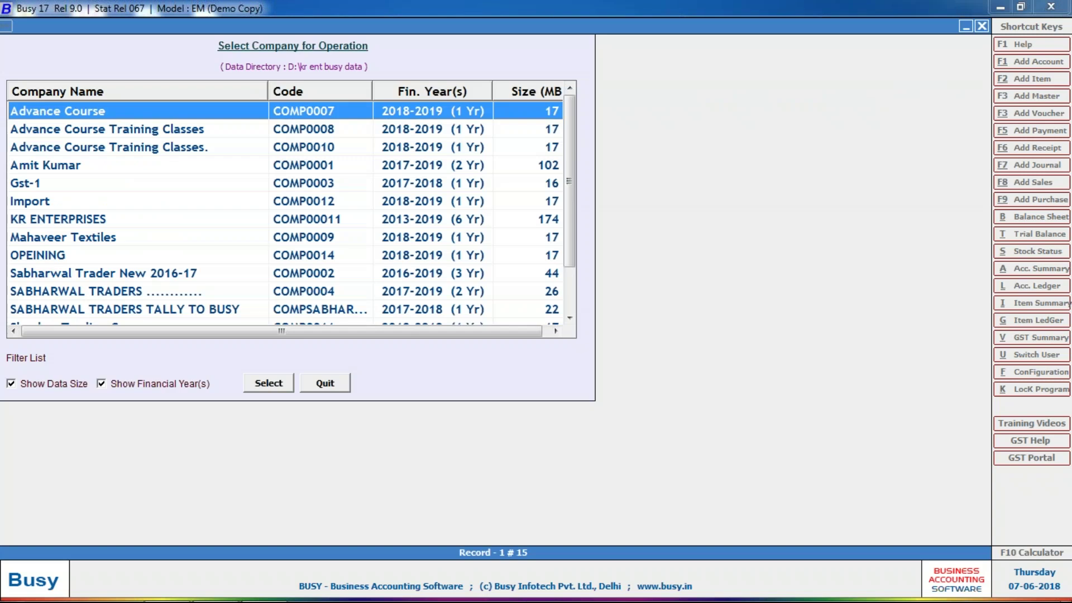
pyautogui.press('super+e')
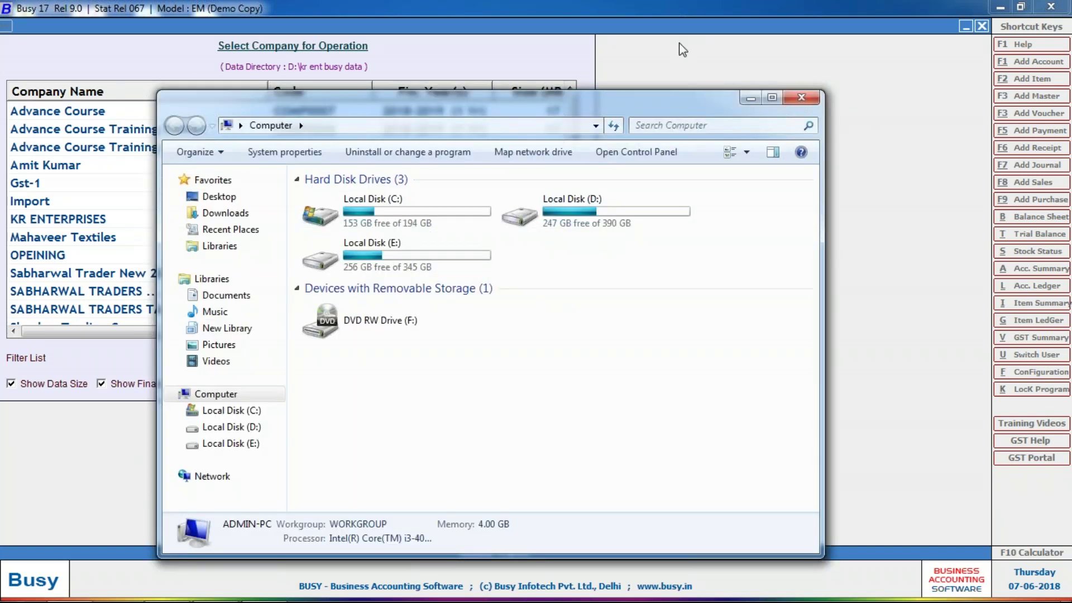
pyautogui.click(656, 208)
pyautogui.doubleClick(656, 208)
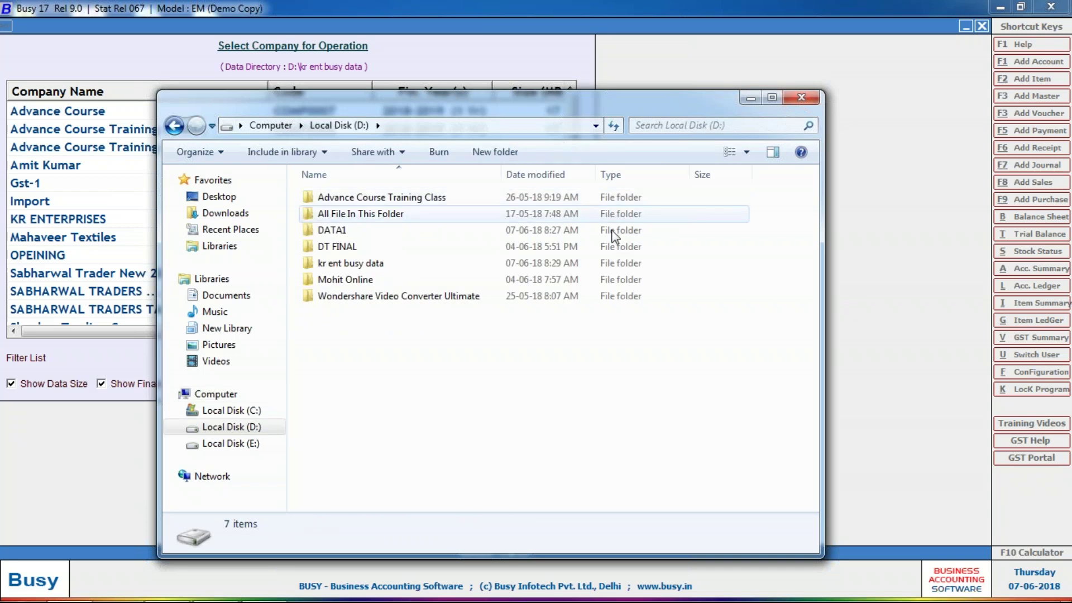
pyautogui.rightClick(377, 267)
pyautogui.click(426, 515)
# Create a folder named BKP07062018 on drive D and open it.
pyautogui.rightClick(412, 448)
pyautogui.moveTo(428, 418)
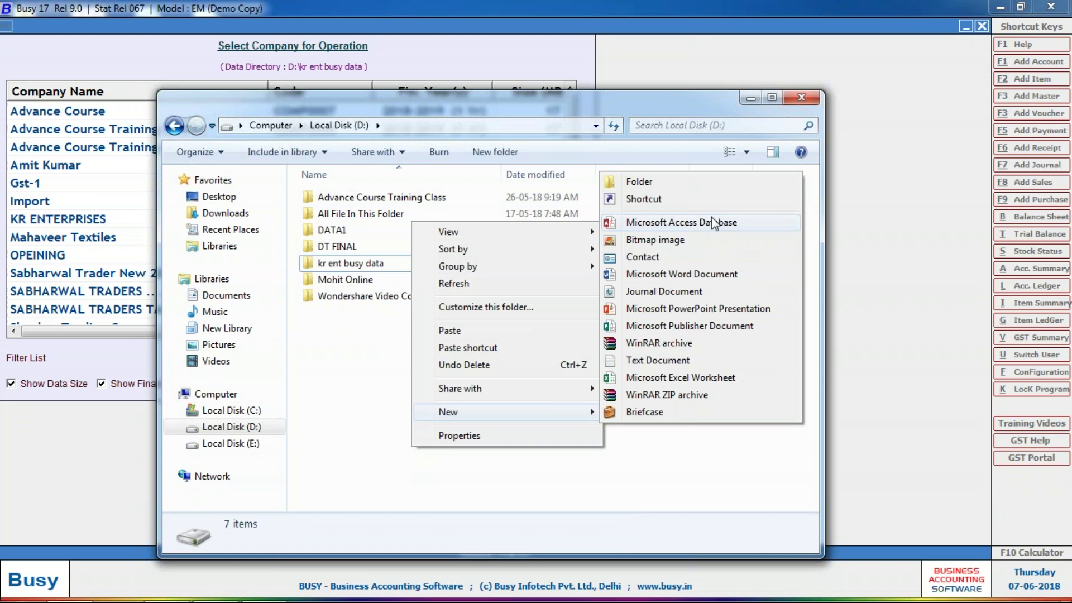
pyautogui.click(679, 186)
pyautogui.write('B')
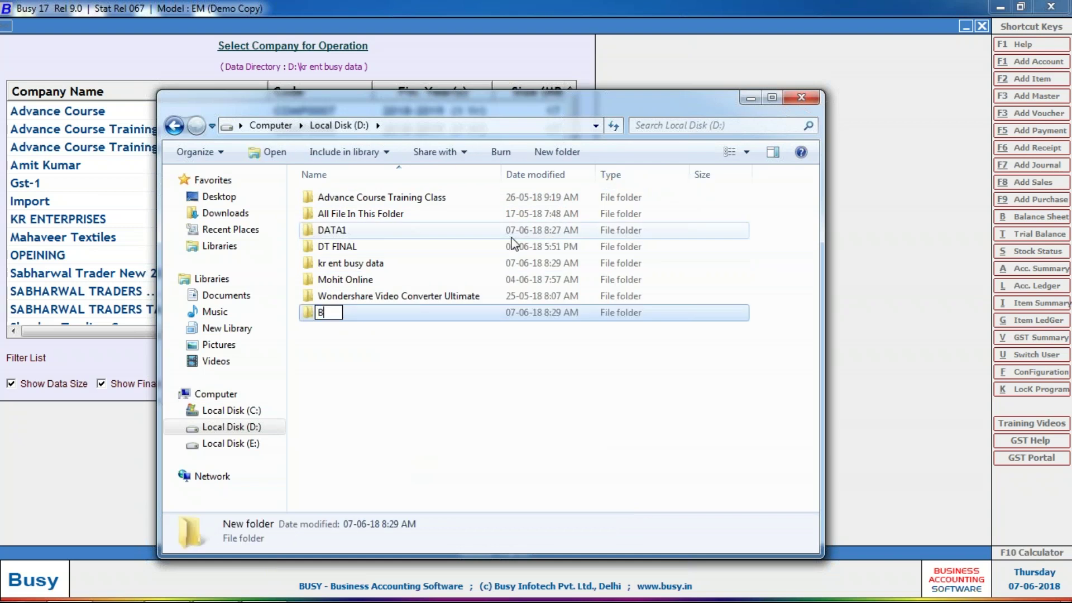
pyautogui.write('KP07062018')
pyautogui.press('Return')
pyautogui.press('Return')
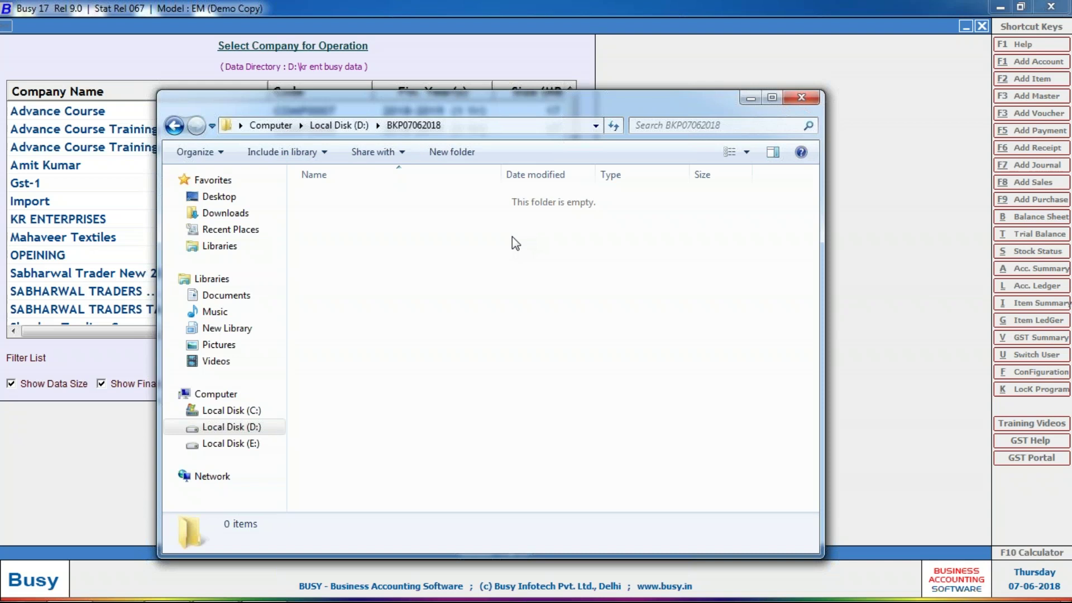
# Close the BKP07062018 folder window and the company list, and exit Busy completely.
pyautogui.click(802, 97)
pyautogui.click(321, 385)
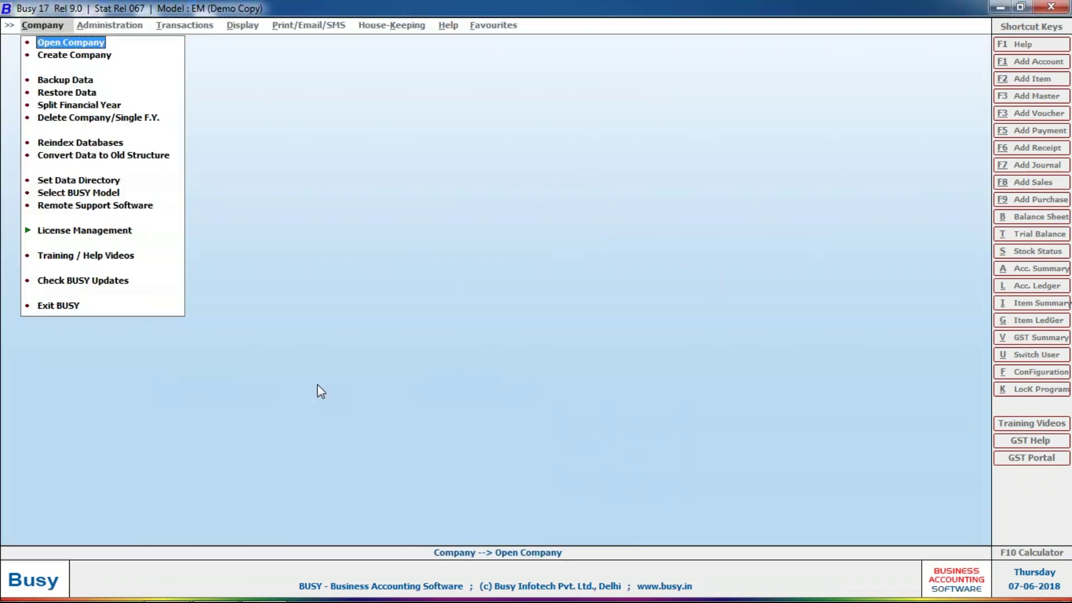
pyautogui.click(34, 304)
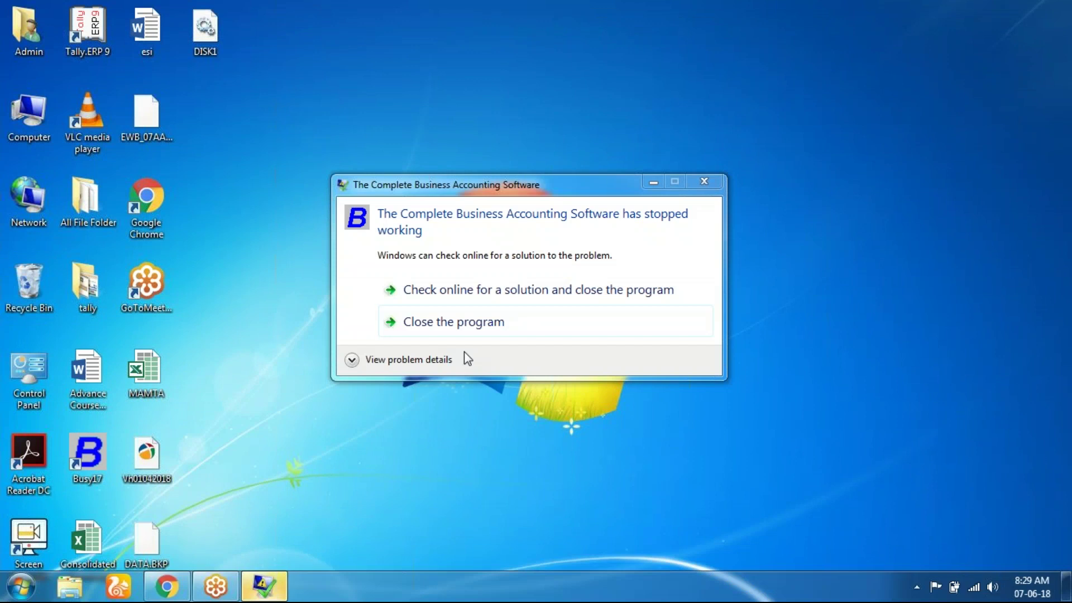
pyautogui.click(449, 334)
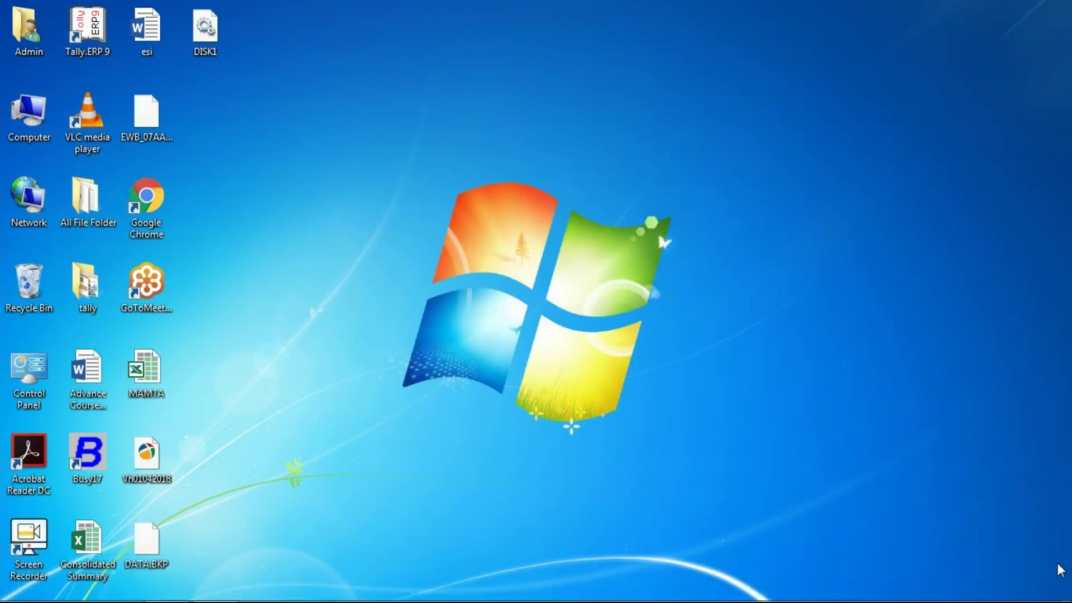